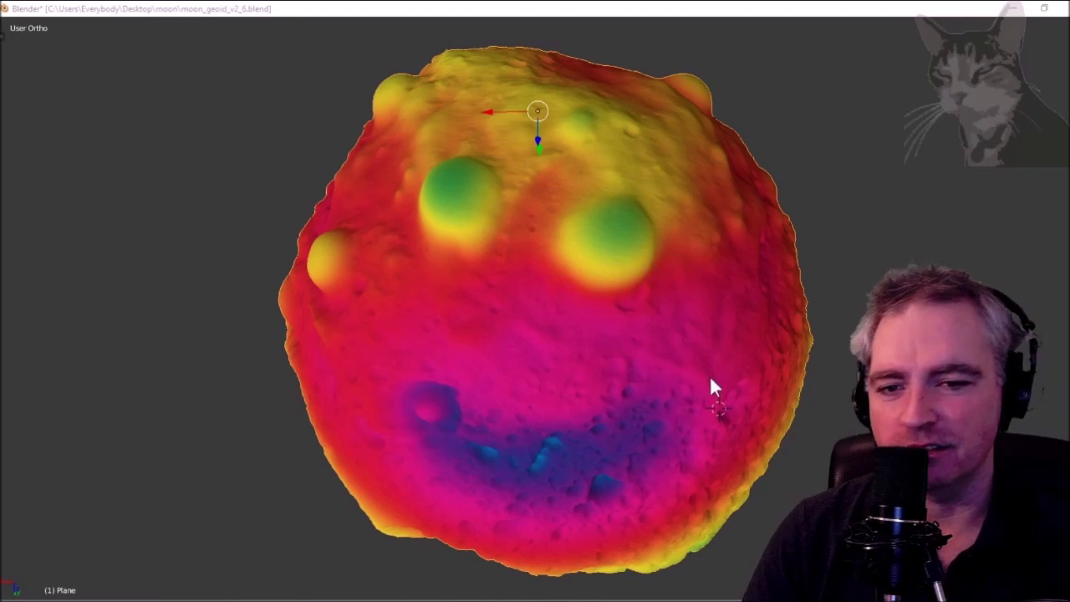
Examine the lumpy moon geoid model from the front, from above and from several oblique angles.
click(519, 342)
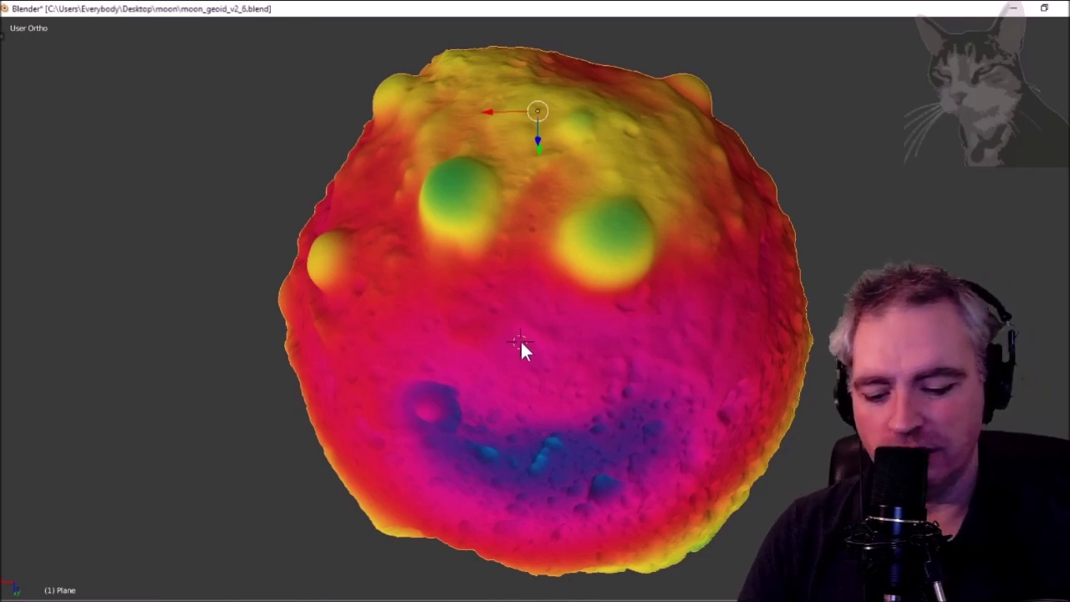
key(KP_1)
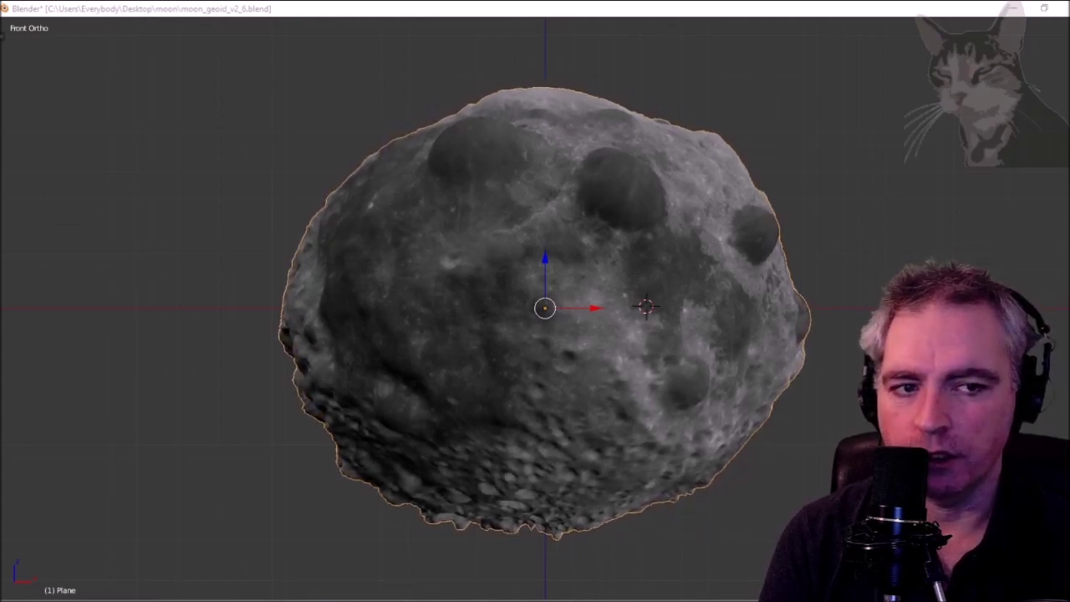
click(632, 338)
drag(633, 345, 557, 248)
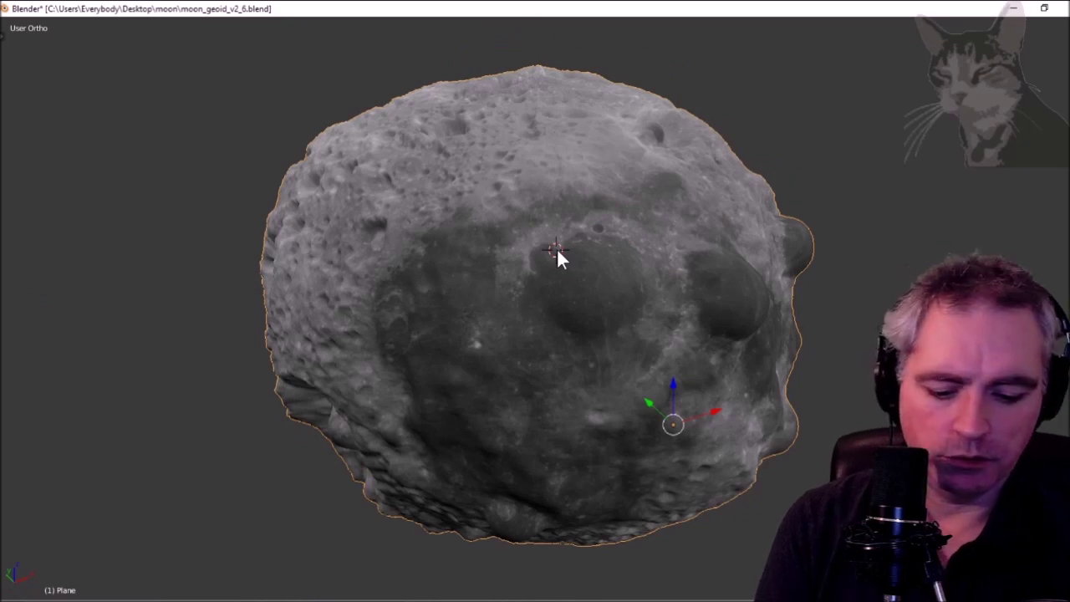
key(KP_1)
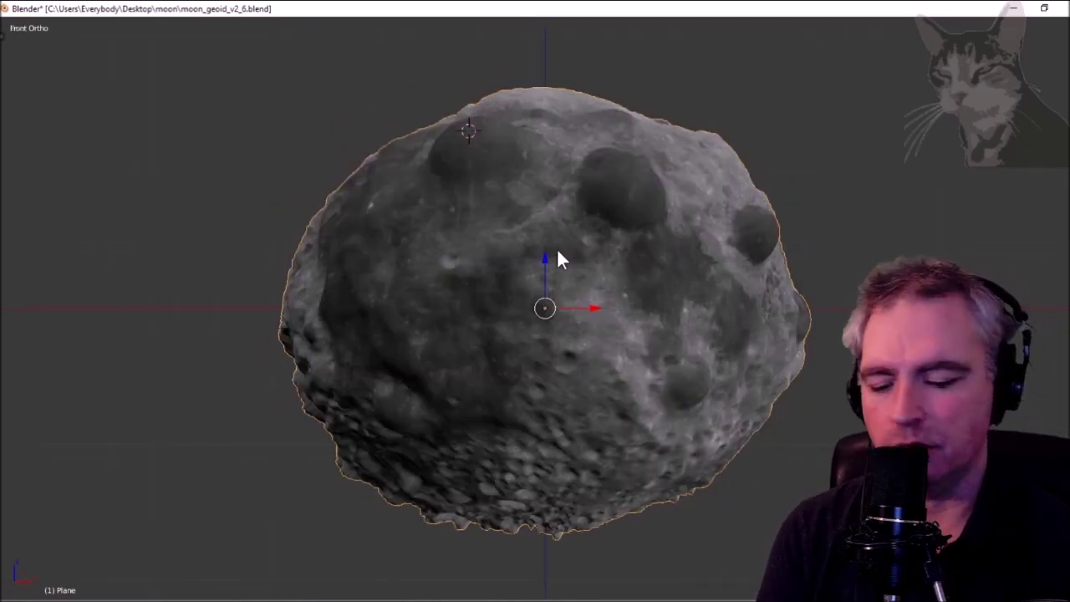
key(KP_7)
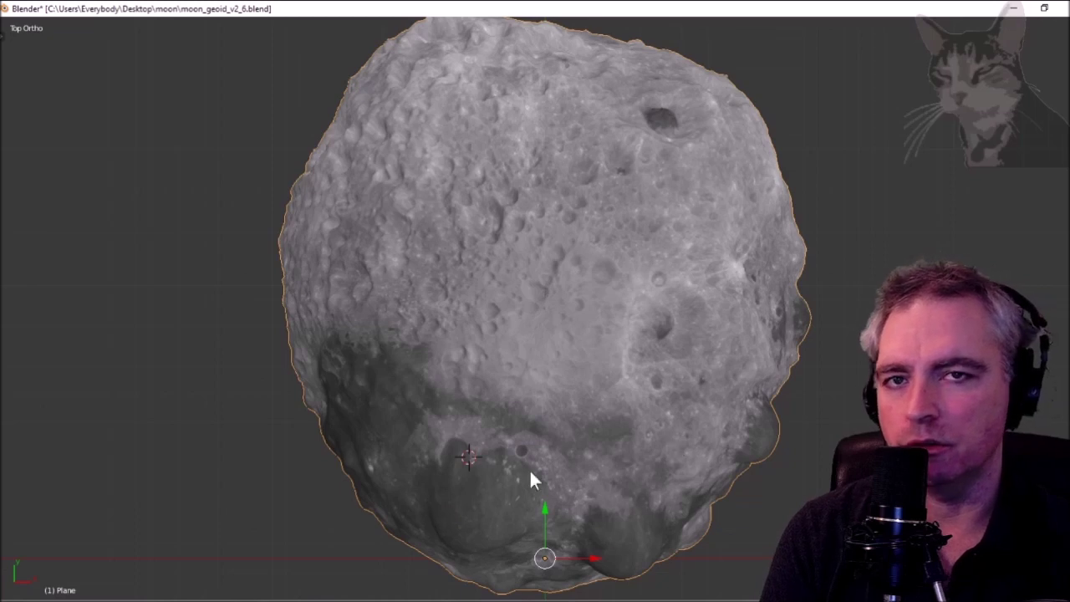
key(KP_3)
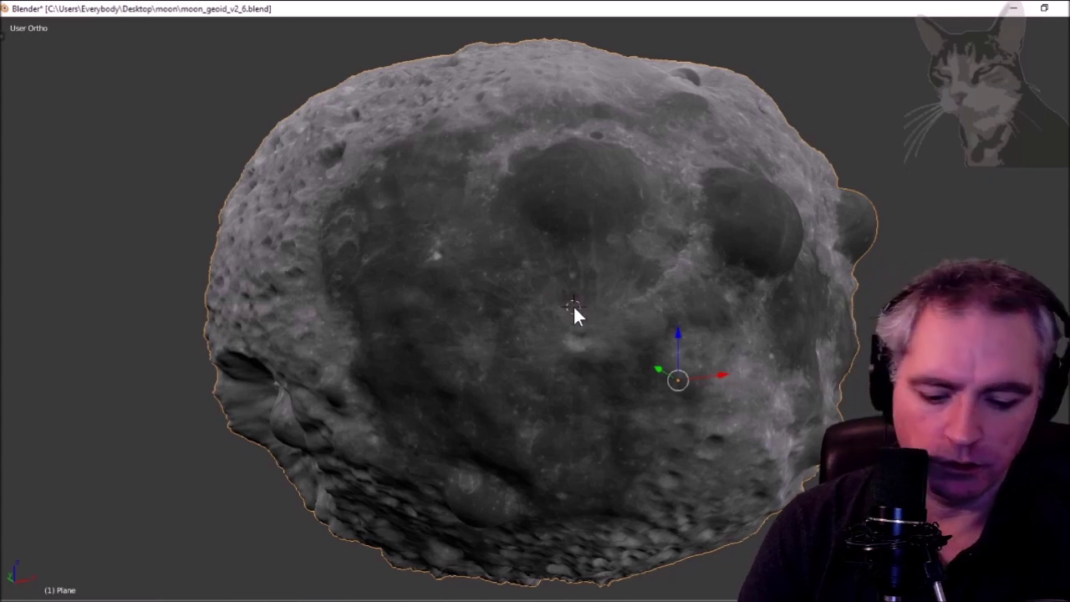
key(KP_1)
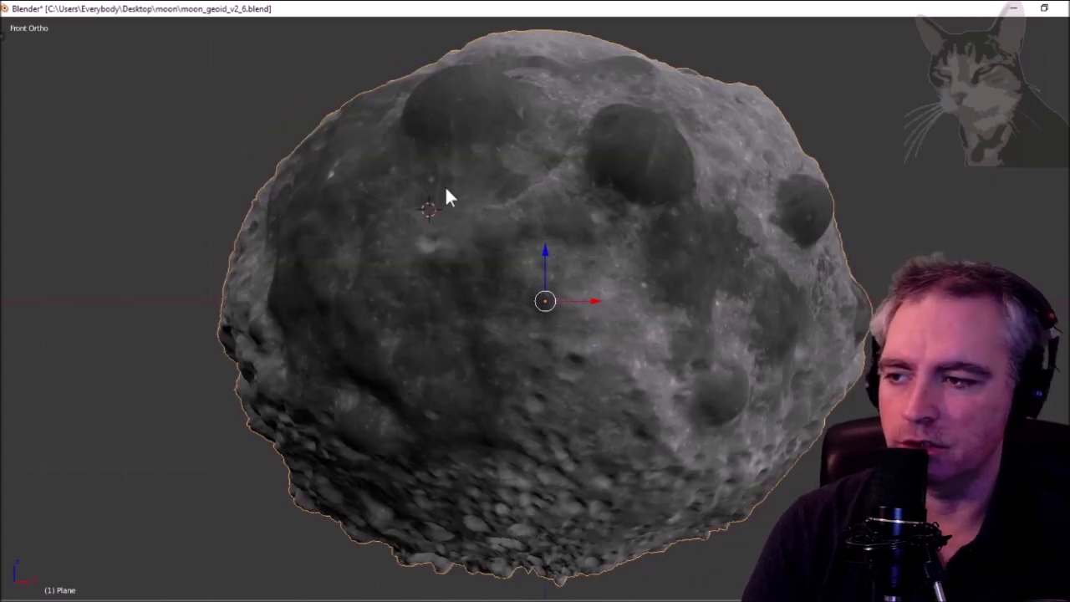
drag(551, 219, 686, 363)
scroll(574, 351, down, 3)
mouse_move(573, 342)
mouse_down()
mouse_move(573, 361)
mouse_move(560, 337)
mouse_up()
drag(665, 224, 535, 296)
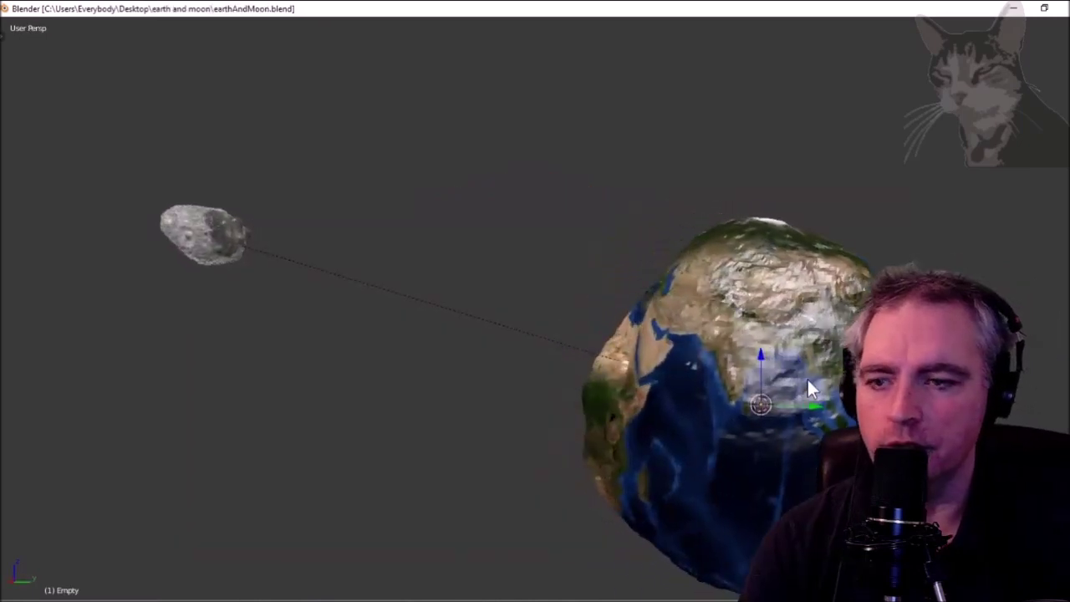
Examine the Earth and Moon geoid models together in the earthAndMoon.blend scene from opposite sides of the Earth.
mouse_move(808, 383)
mouse_down()
mouse_move(745, 351)
mouse_move(799, 392)
mouse_up()
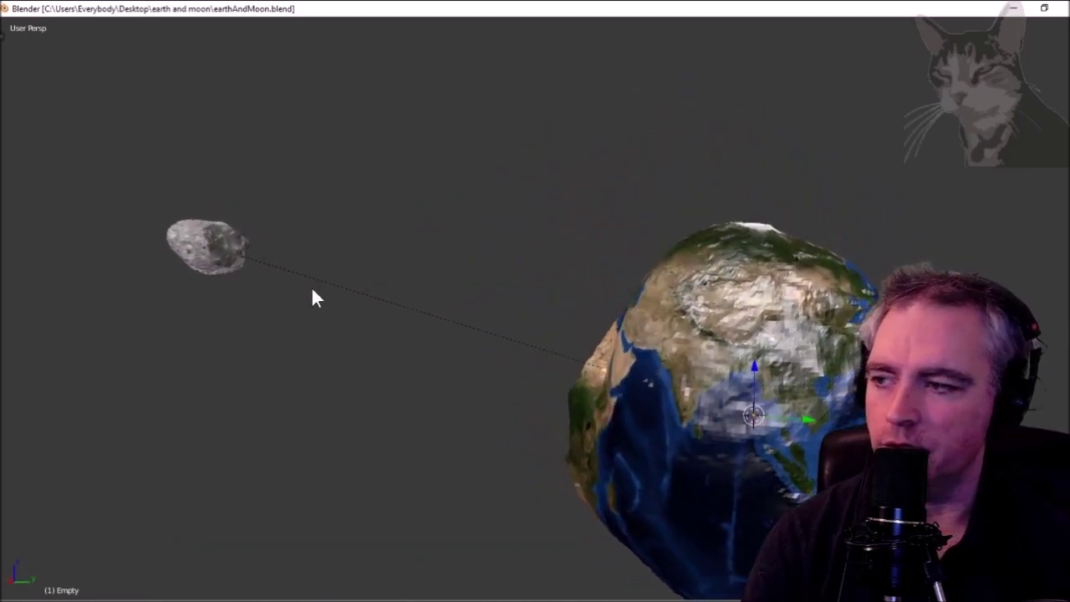
scroll(262, 311, up, 2)
scroll(310, 306, down, 2)
drag(693, 411, 499, 401)
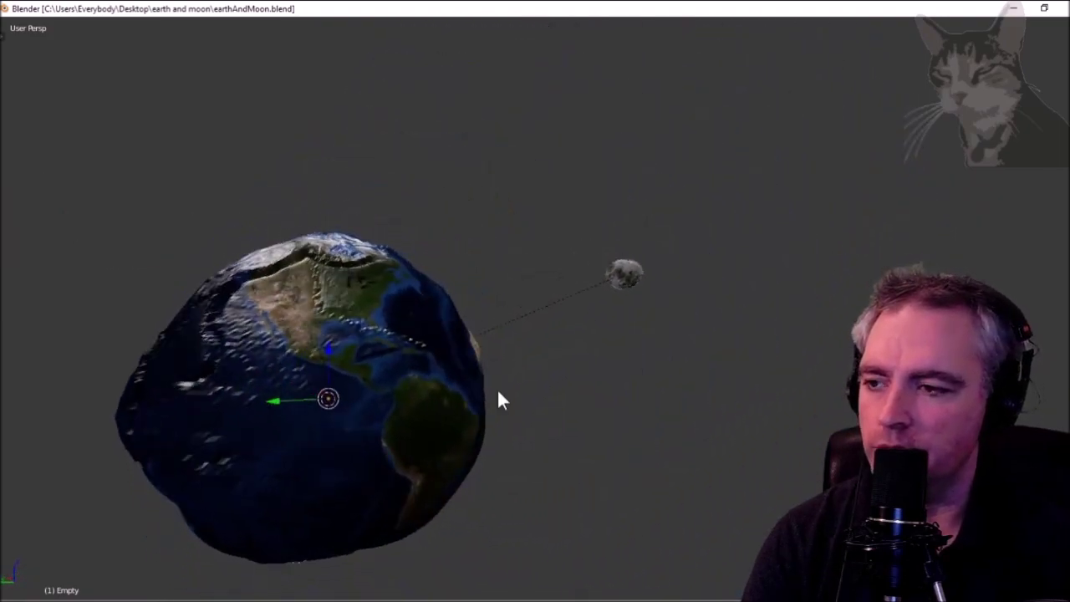
scroll(610, 282, up, 3)
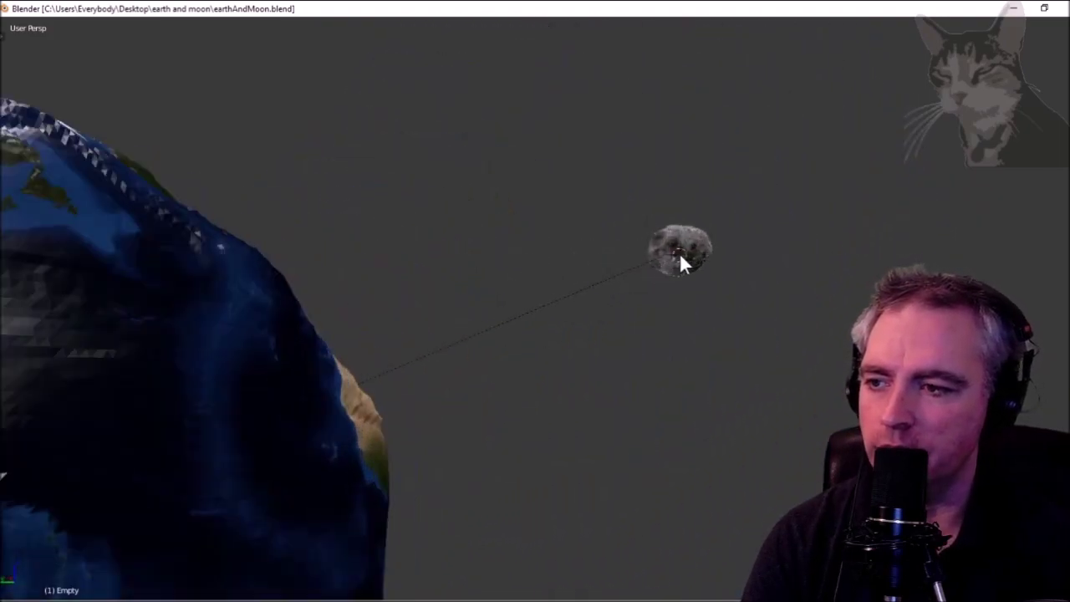
drag(709, 262, 607, 290)
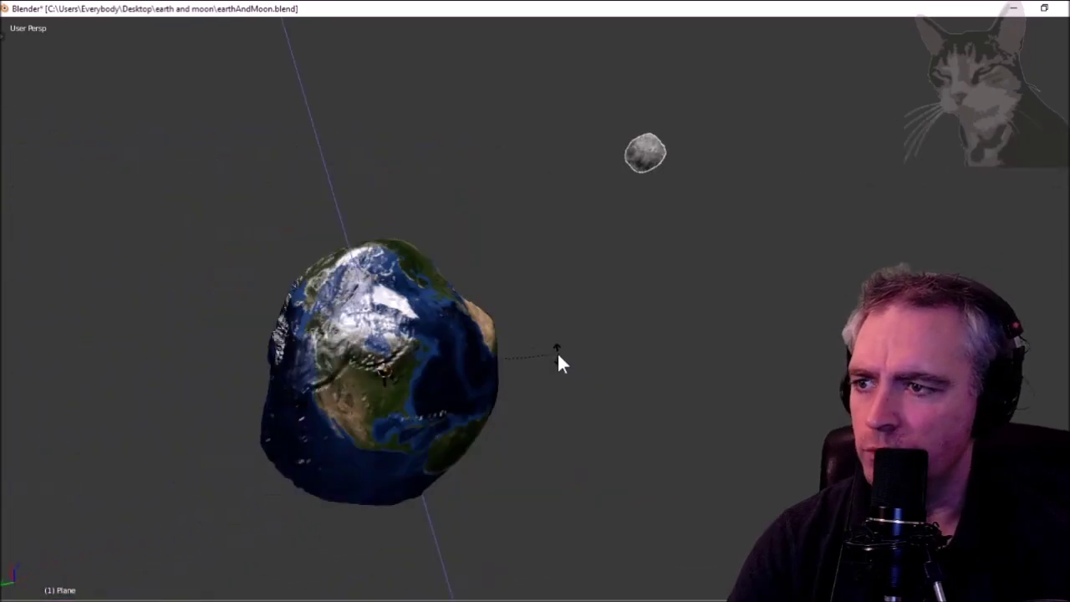
drag(500, 321, 7, 380)
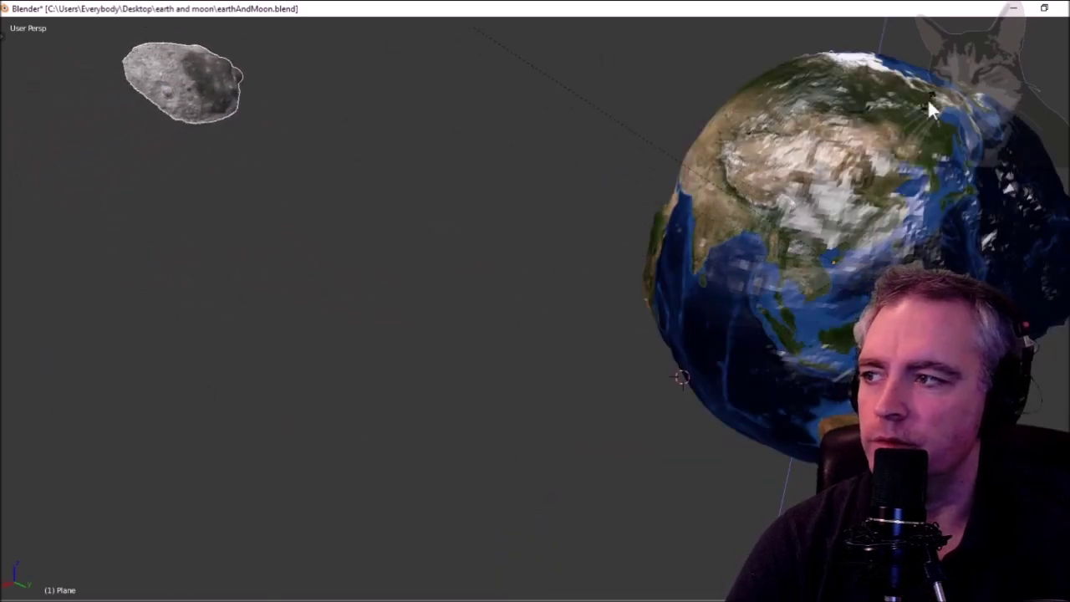
Select the Earth model and rotate it freely with the trackball rotation and about the Z axis.
right_click(585, 44)
drag(584, 45, 950, 218)
right_click(949, 219)
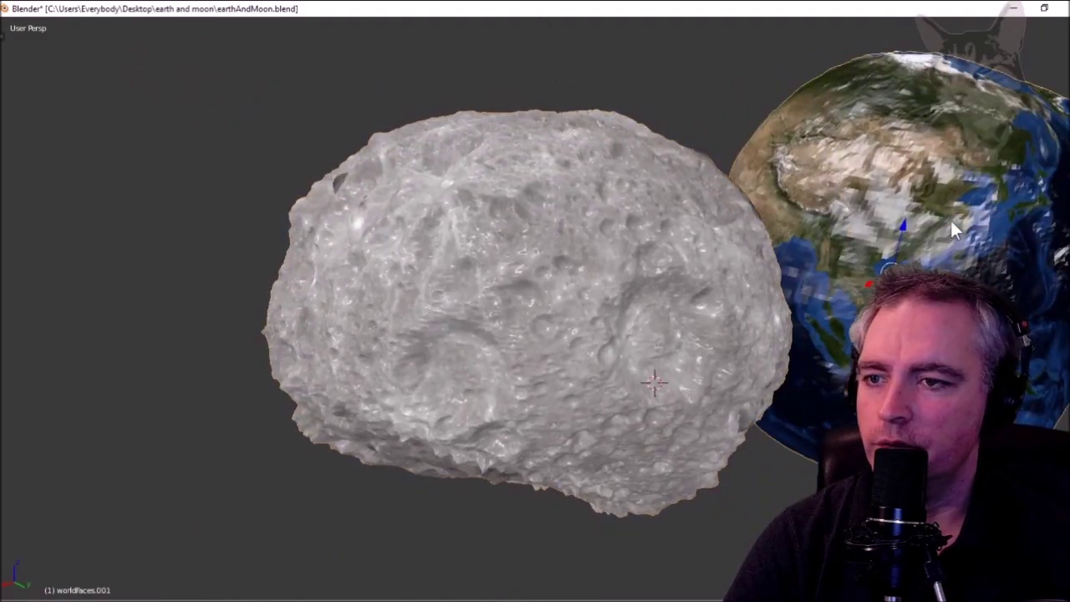
key(r)
key(r)
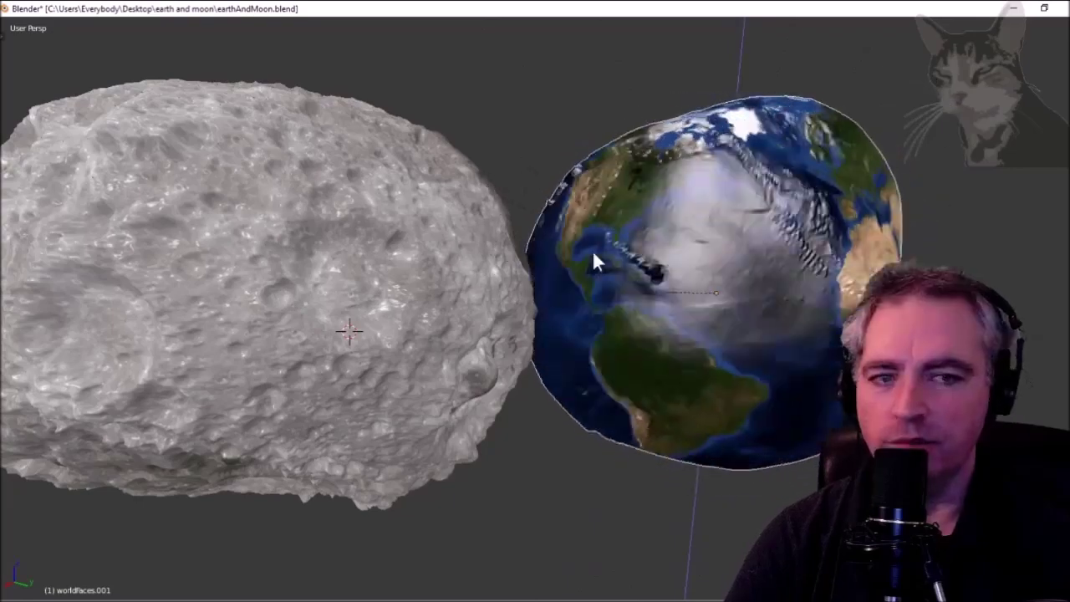
click(811, 358)
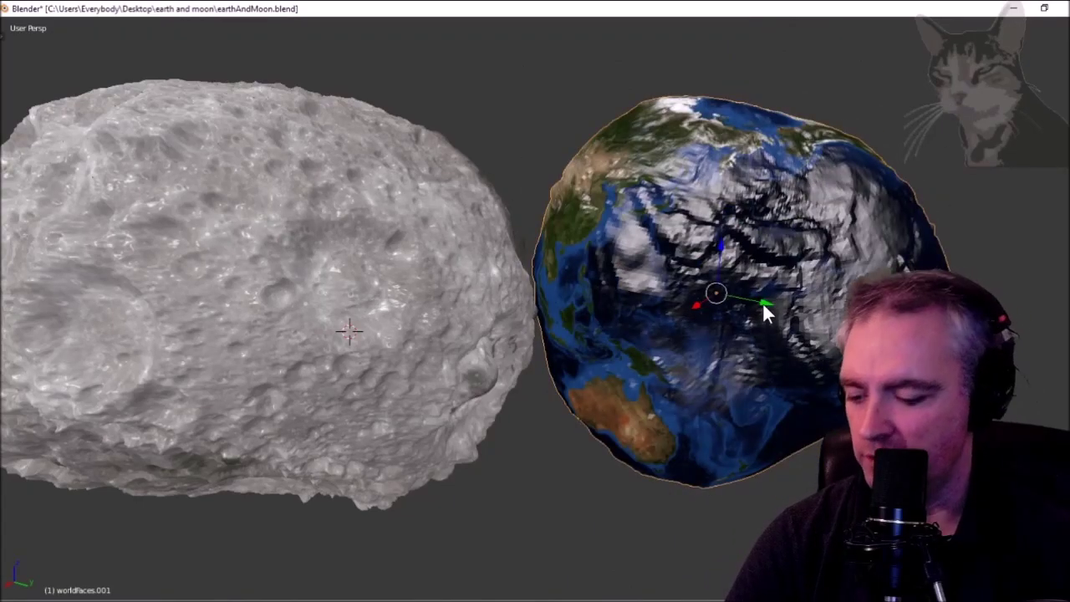
key(r)
key(z)
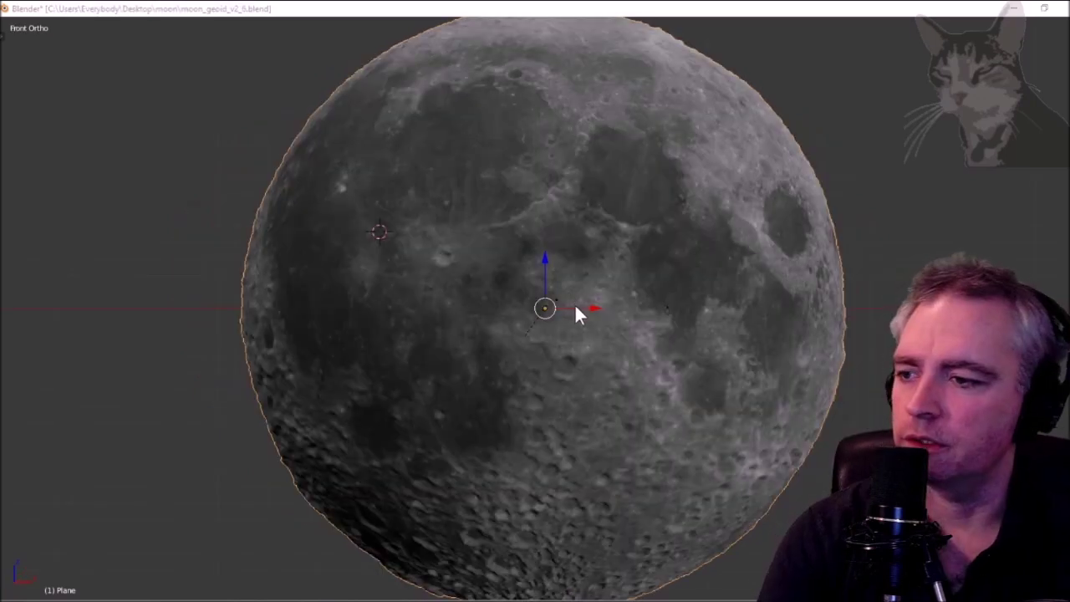
In moon_geoid_v2_6.blend, examine the moon's exaggerated surface topography from the front and from several oblique angles.
drag(575, 303, 644, 337)
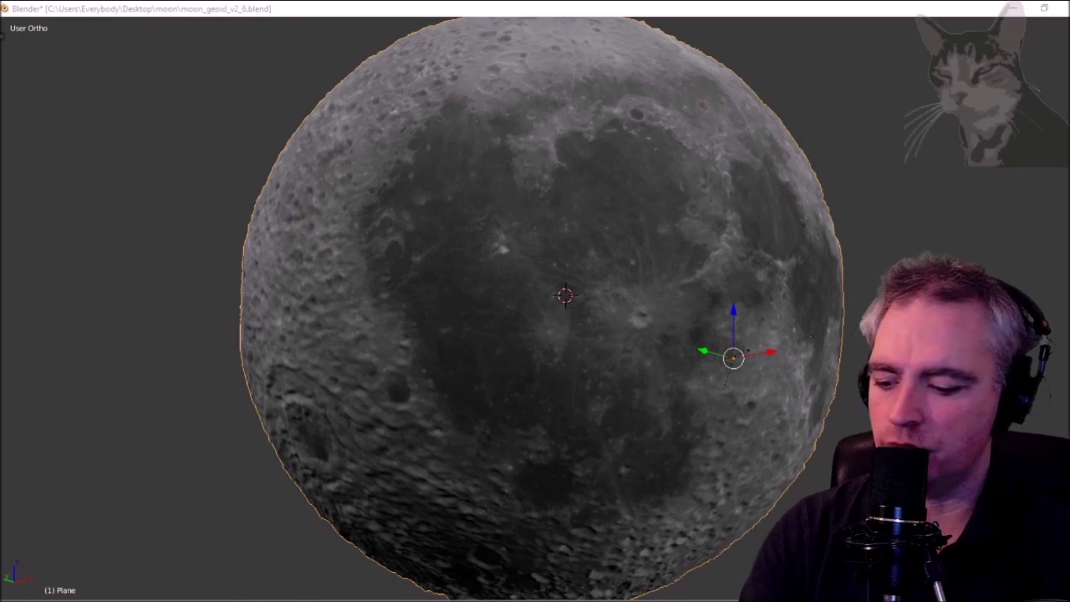
drag(601, 368, 620, 407)
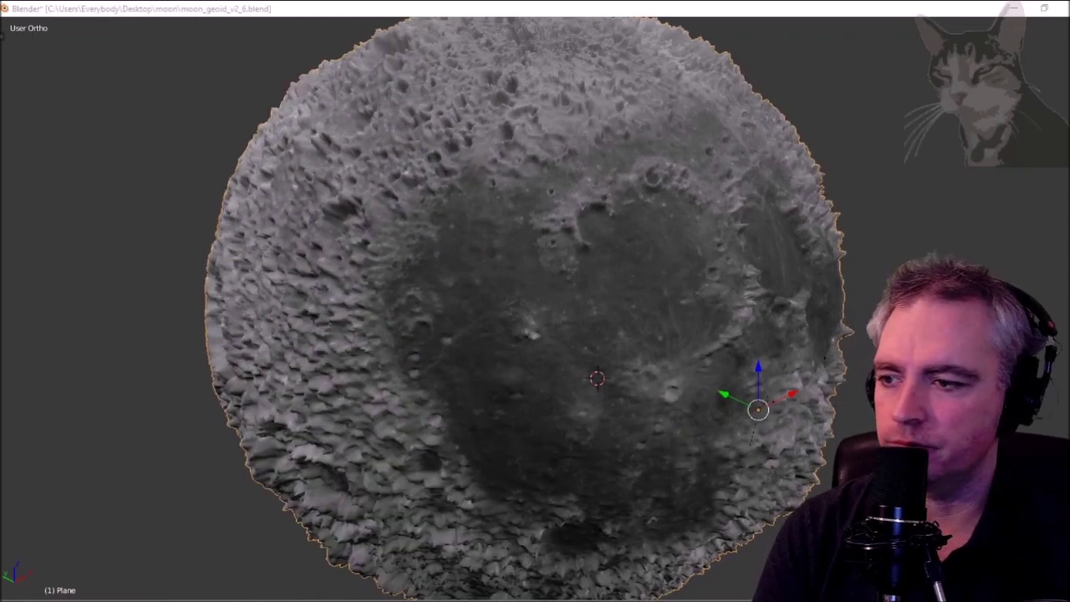
drag(663, 413, 674, 354)
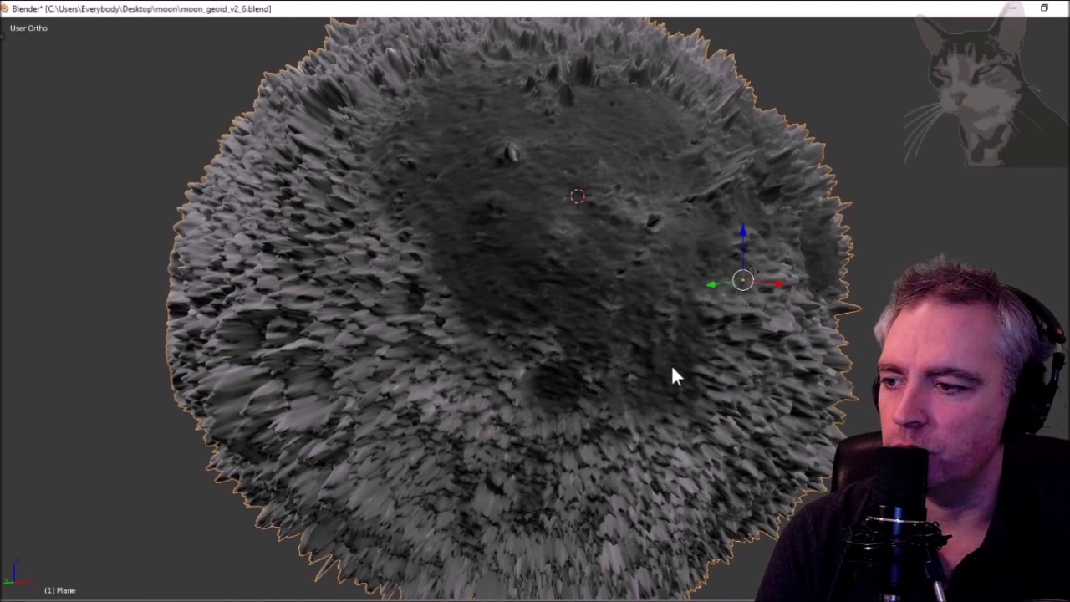
drag(676, 376, 351, 380)
drag(681, 549, 794, 548)
drag(473, 376, 558, 388)
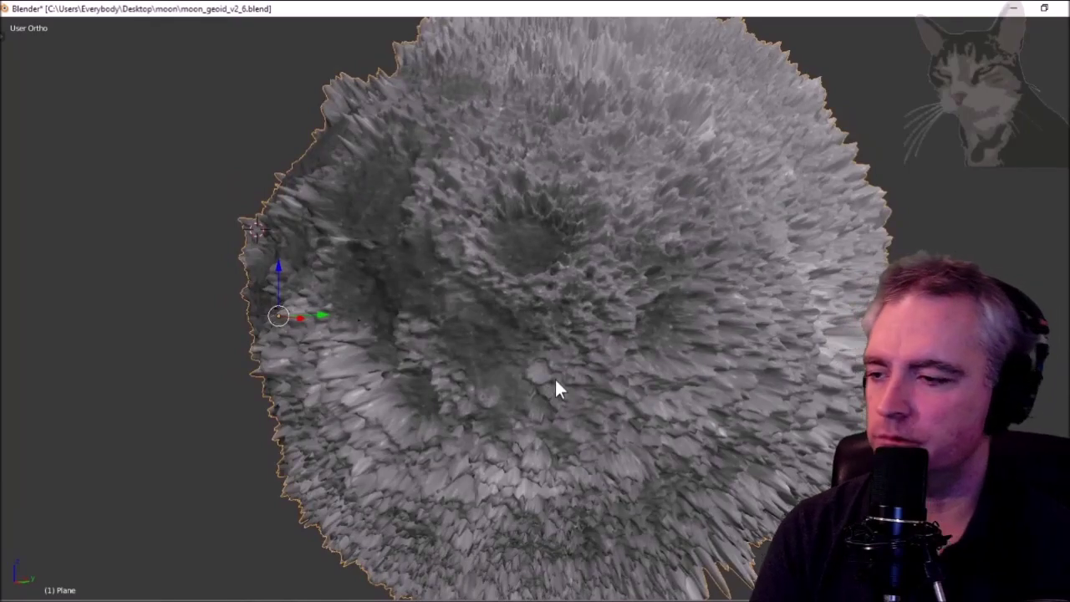
key(KP_1)
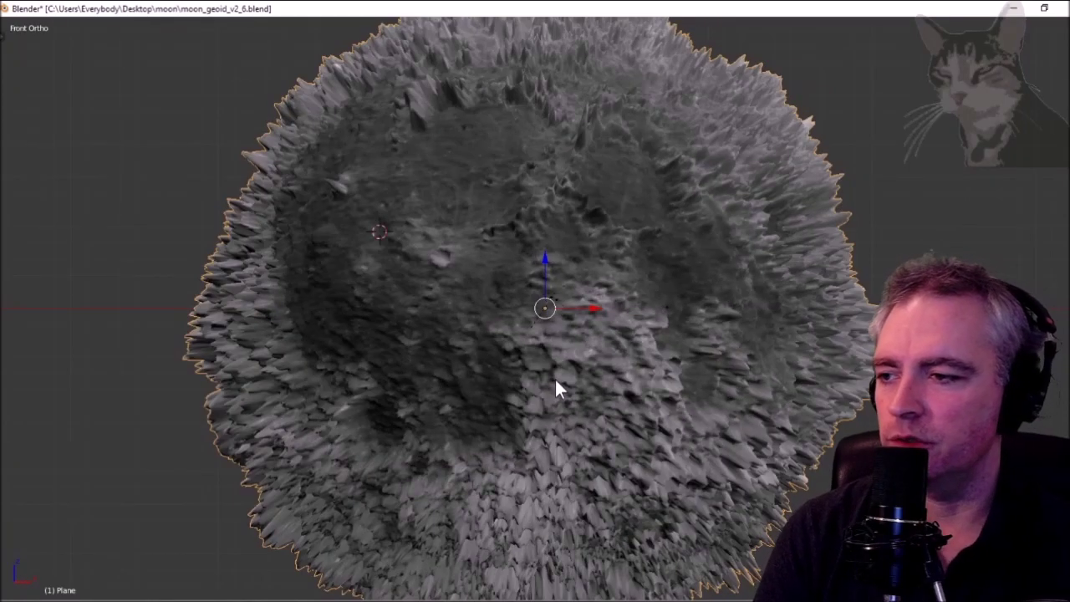
scroll(555, 379, down, 4)
scroll(544, 340, up, 3)
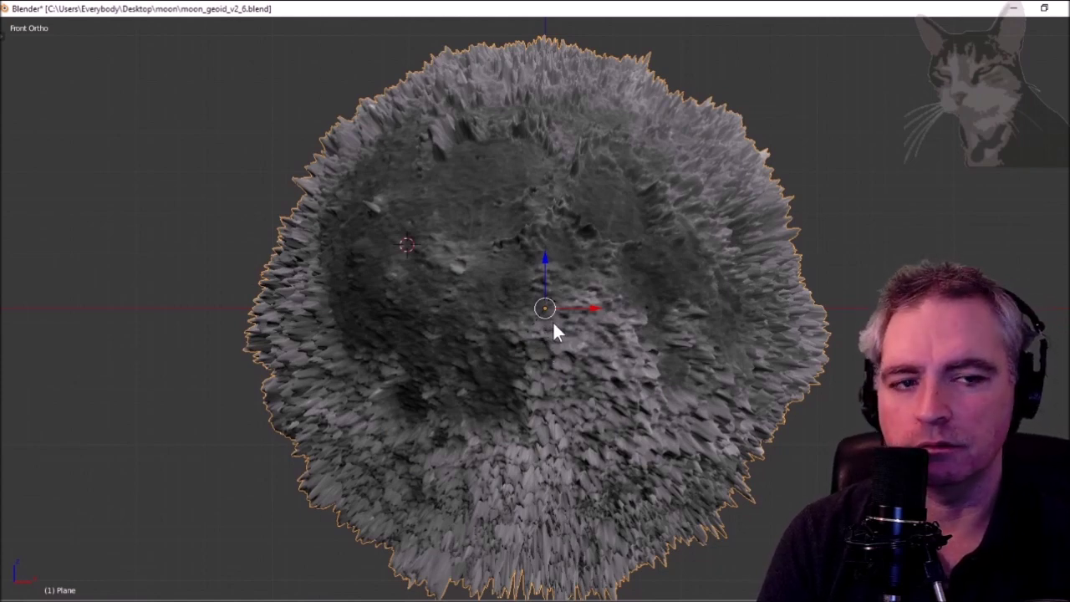
drag(553, 323, 369, 326)
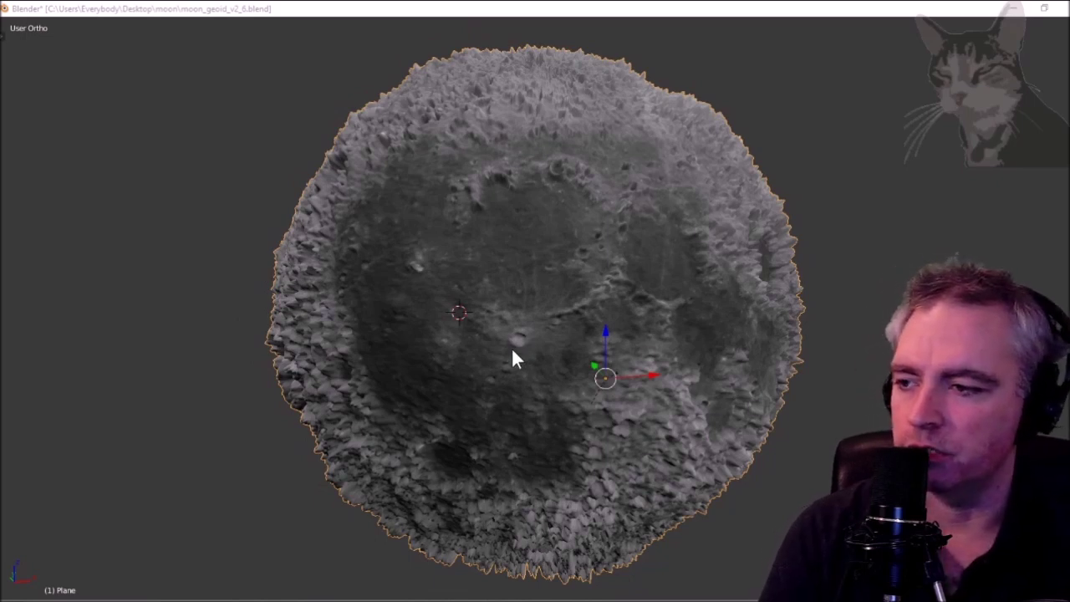
drag(506, 373, 861, 292)
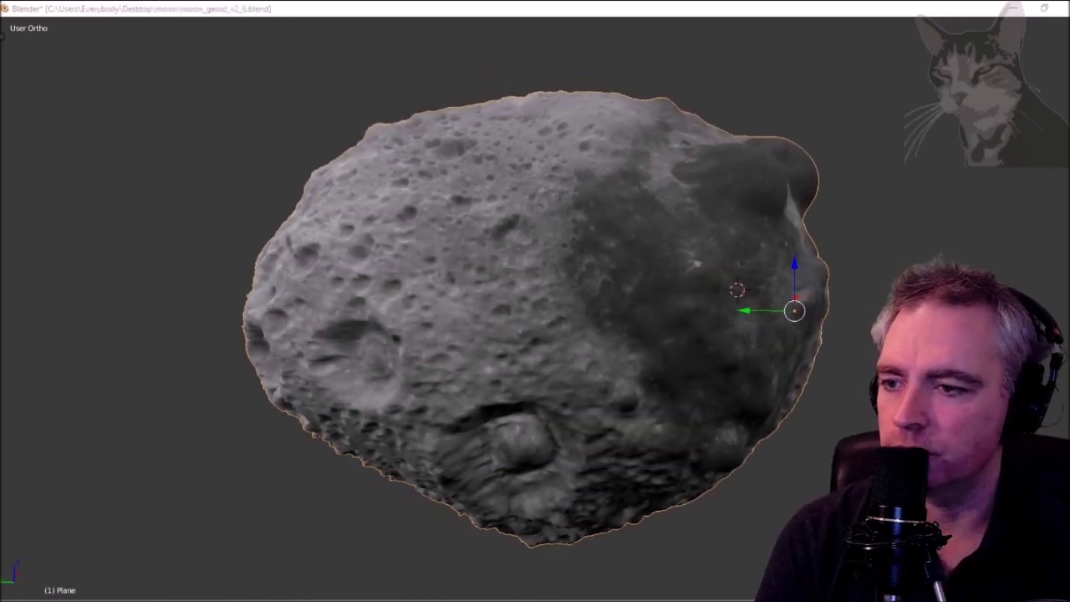
Select the Apollo 11 marker on the moon and centre a close-up view on it.
drag(823, 397, 650, 355)
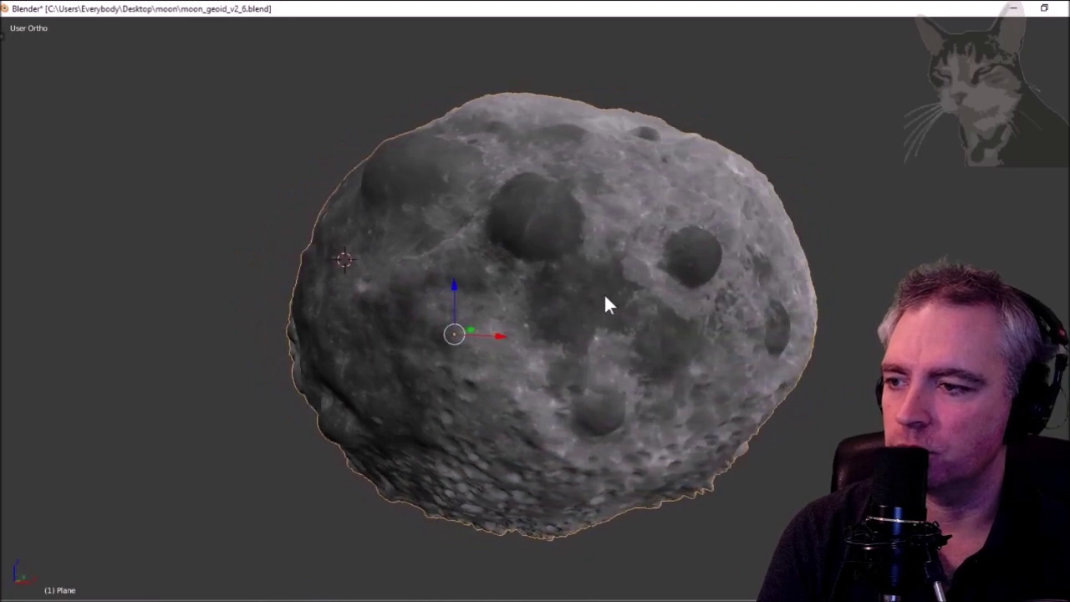
scroll(605, 297, up, 3)
scroll(588, 303, down, 2)
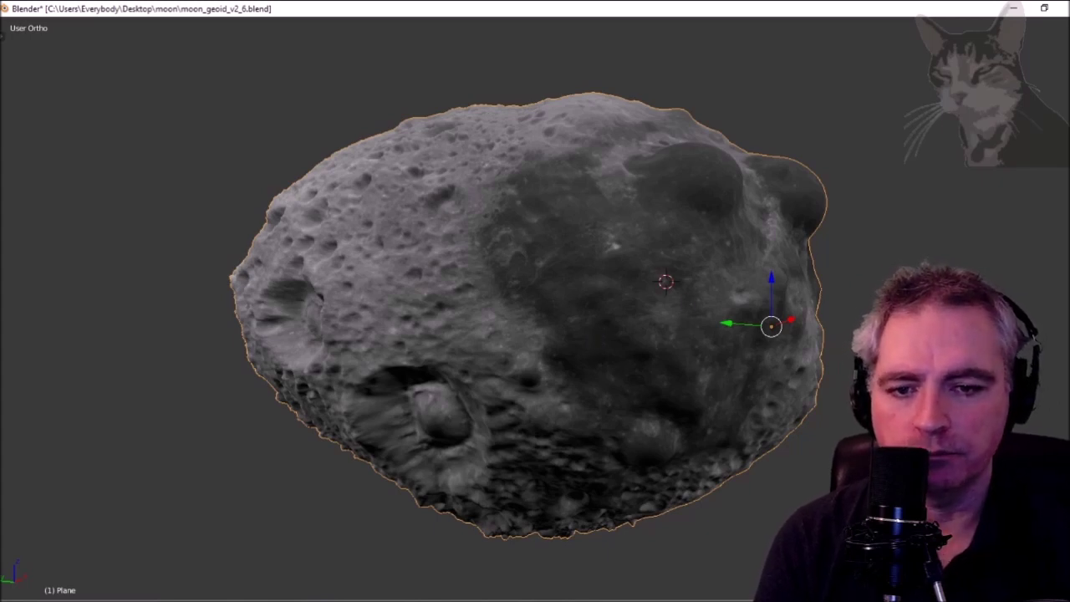
right_click(820, 248)
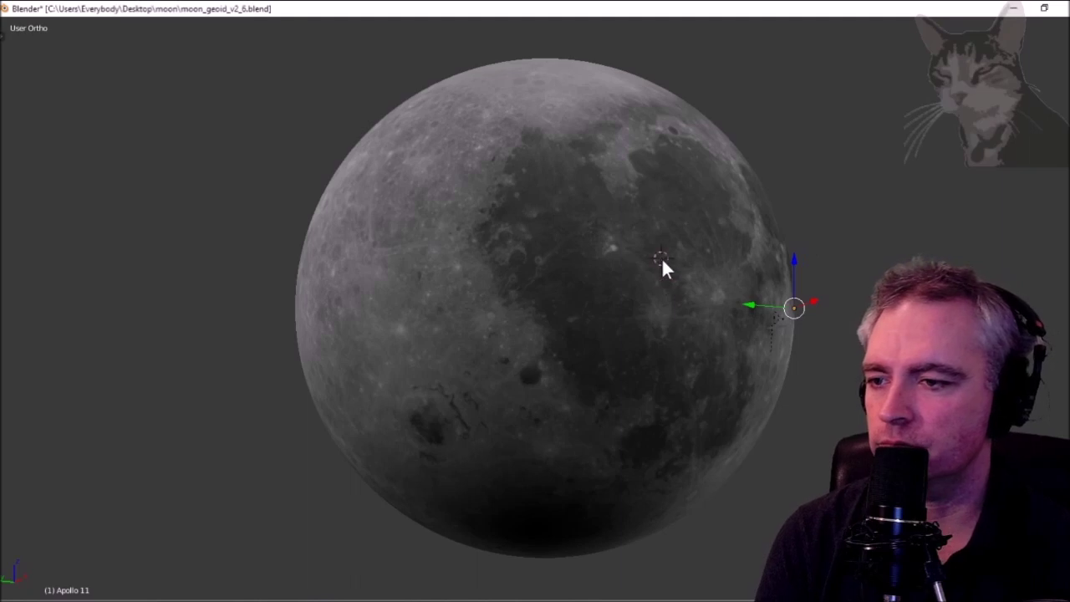
key(KP_Decimal)
scroll(591, 356, down, 8)
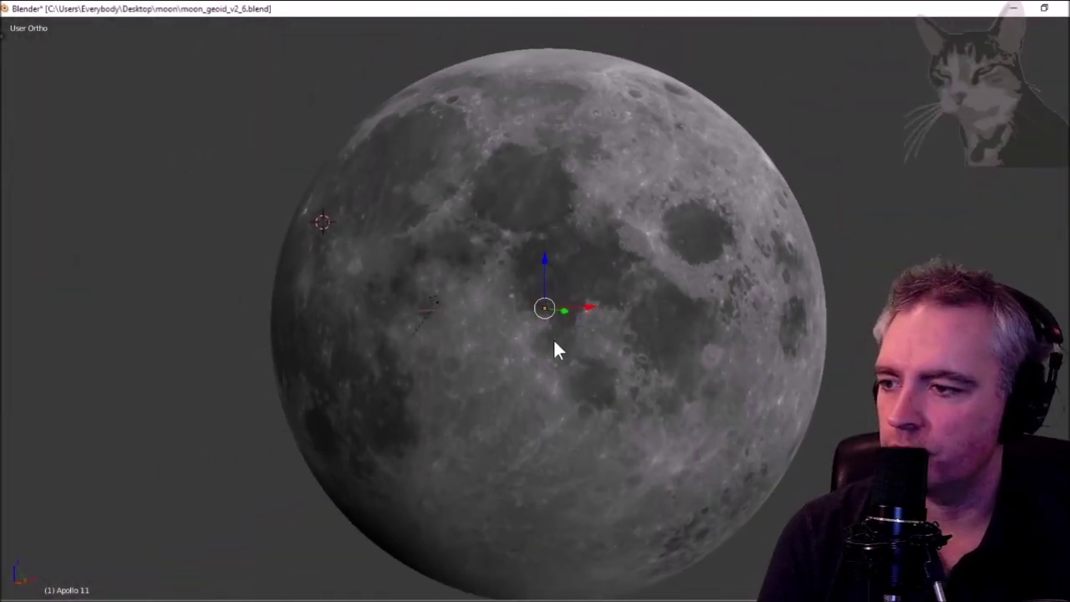
scroll(550, 349, up, 6)
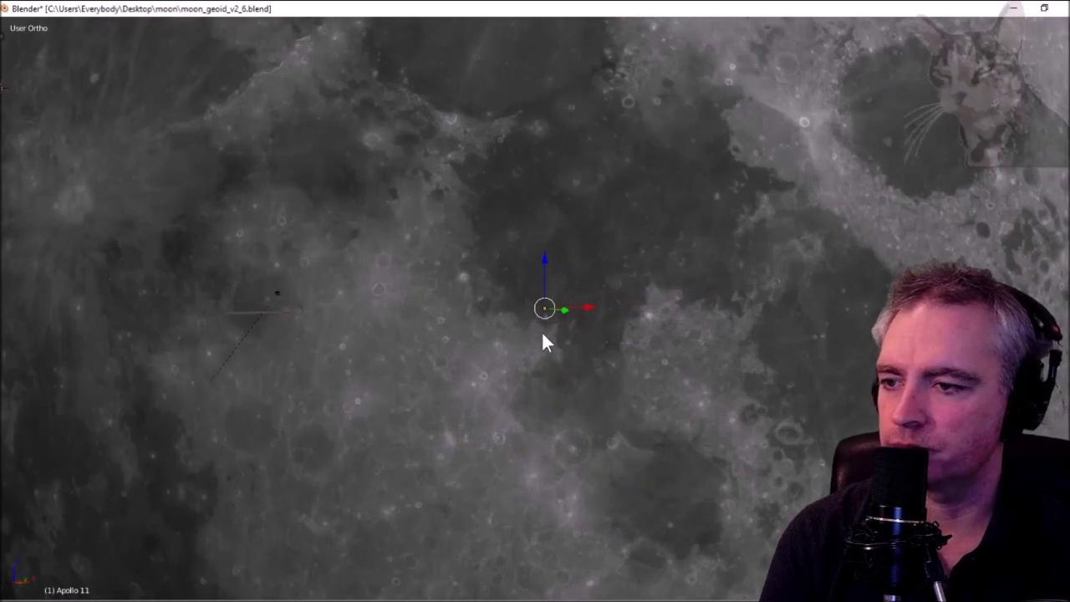
drag(537, 329, 549, 369)
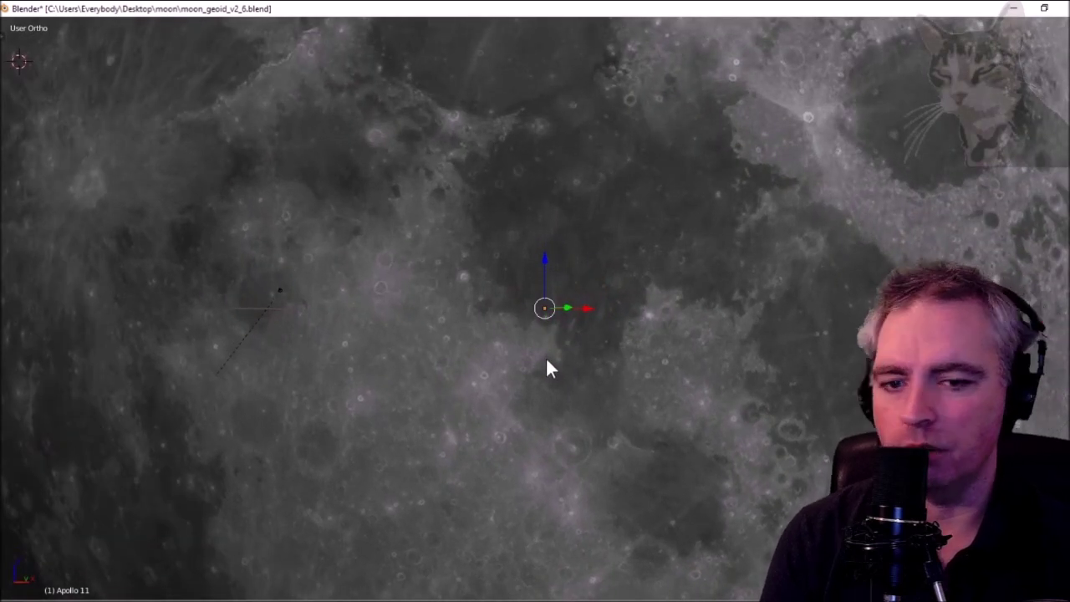
Select the moon surface mesh and examine its relief around the Apollo 11 landing area at low angles.
key(shift+z)
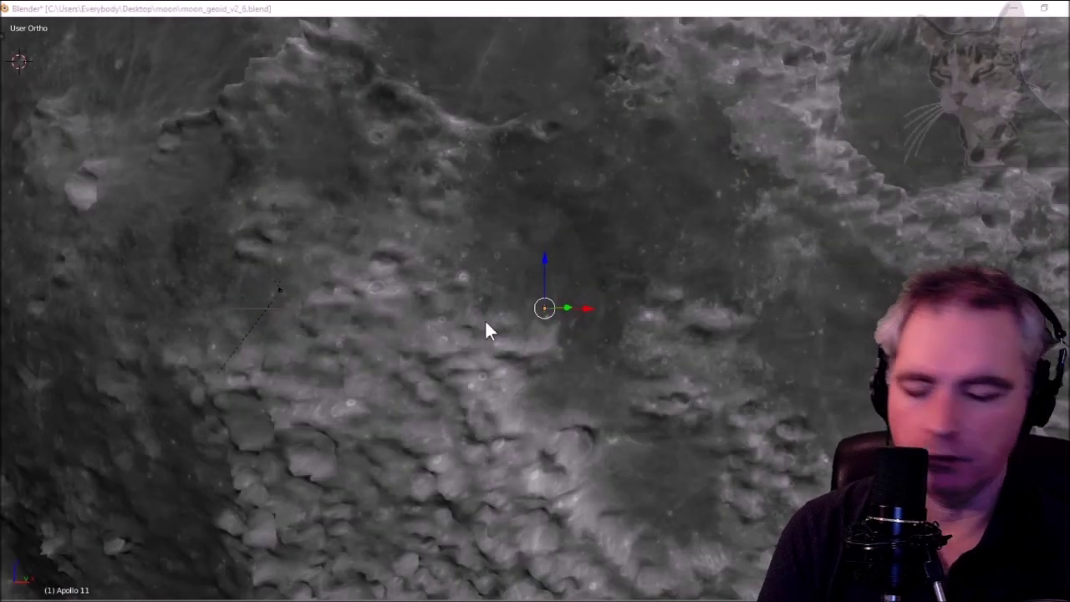
drag(487, 330, 560, 326)
key(ctrl+s)
right_click(561, 326)
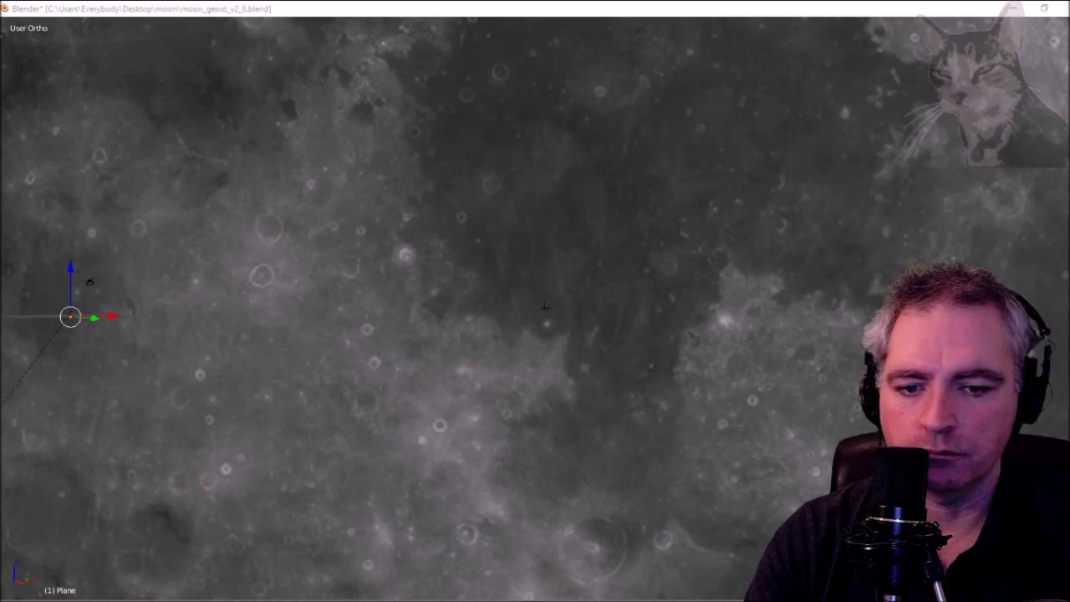
drag(802, 473, 572, 330)
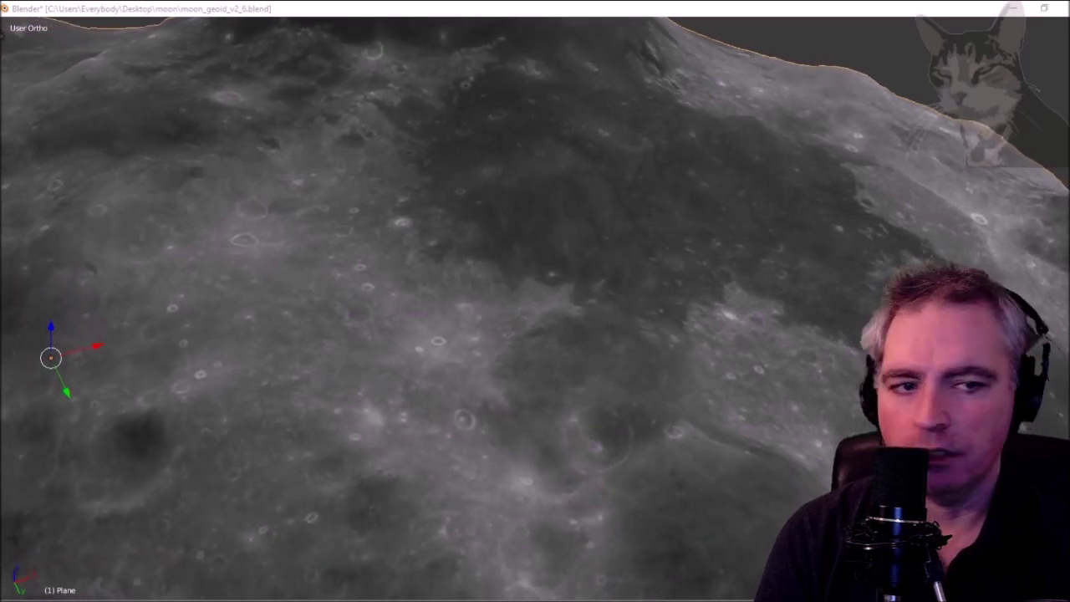
drag(465, 260, 492, 256)
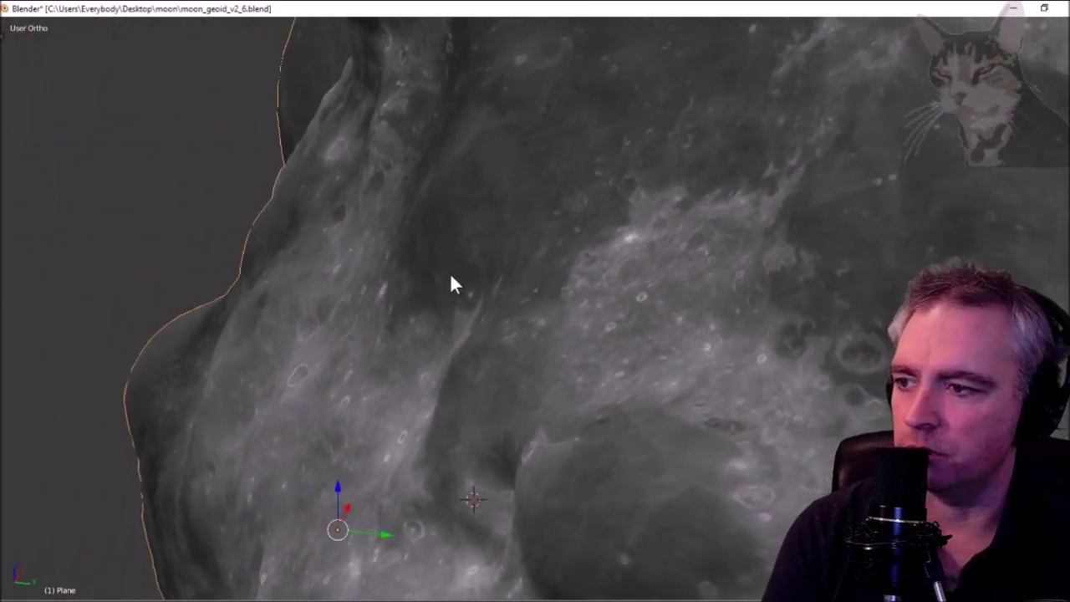
Examine the grey moon's exaggerated relief from a close-up out to the whole body, from the front and from oblique angles.
drag(450, 275, 590, 234)
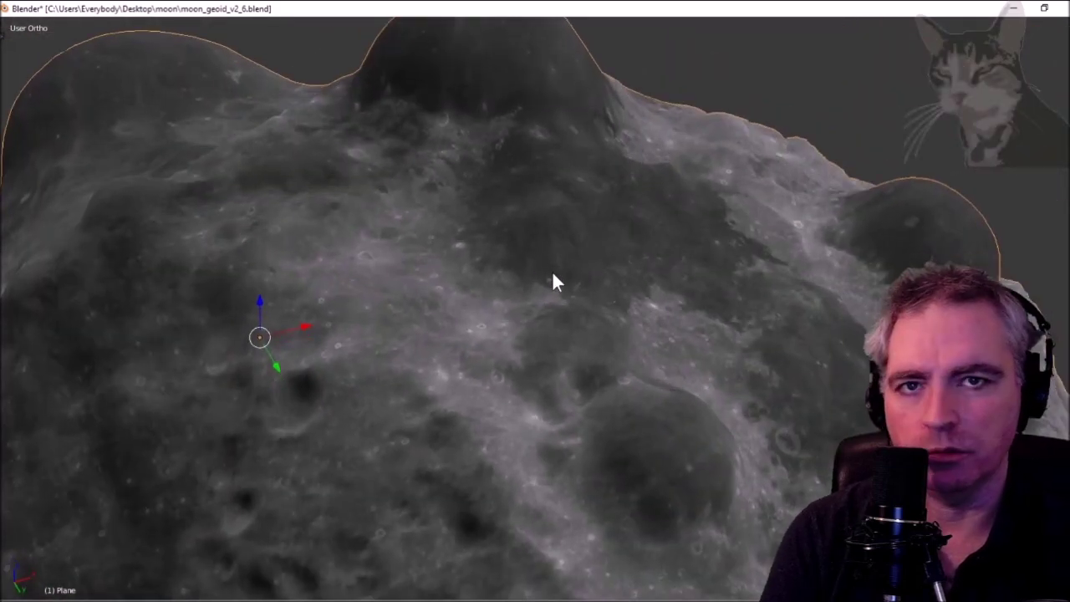
scroll(491, 62, down, 5)
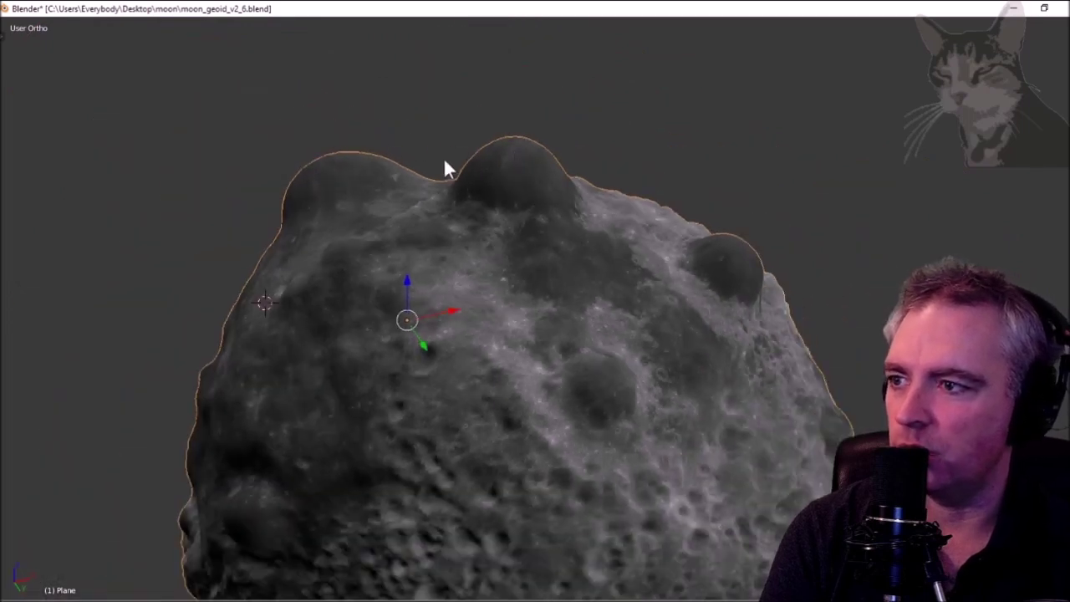
drag(442, 167, 497, 158)
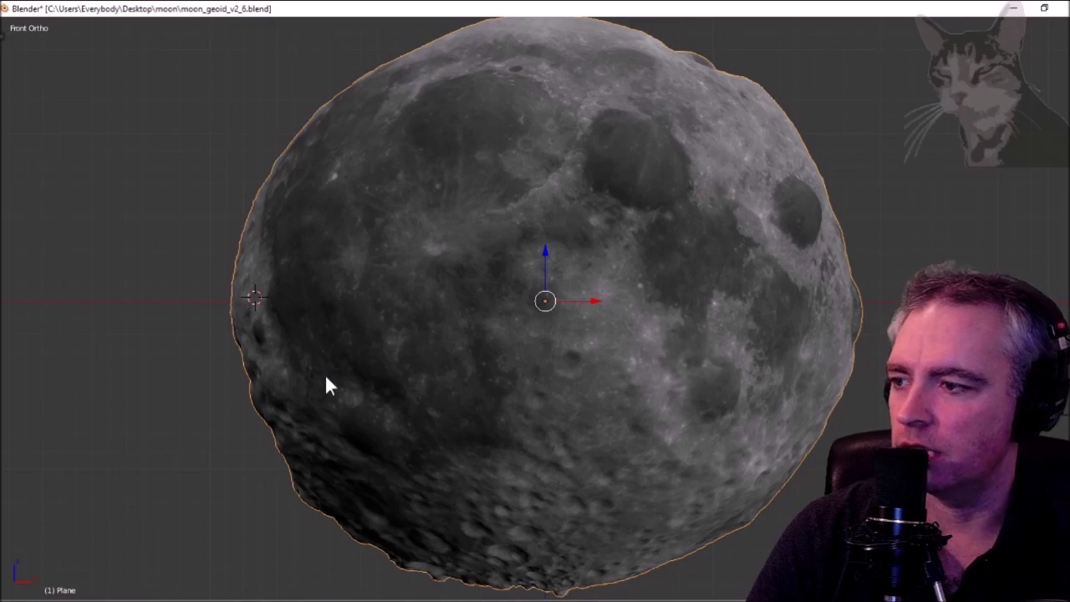
scroll(536, 221, down, 2)
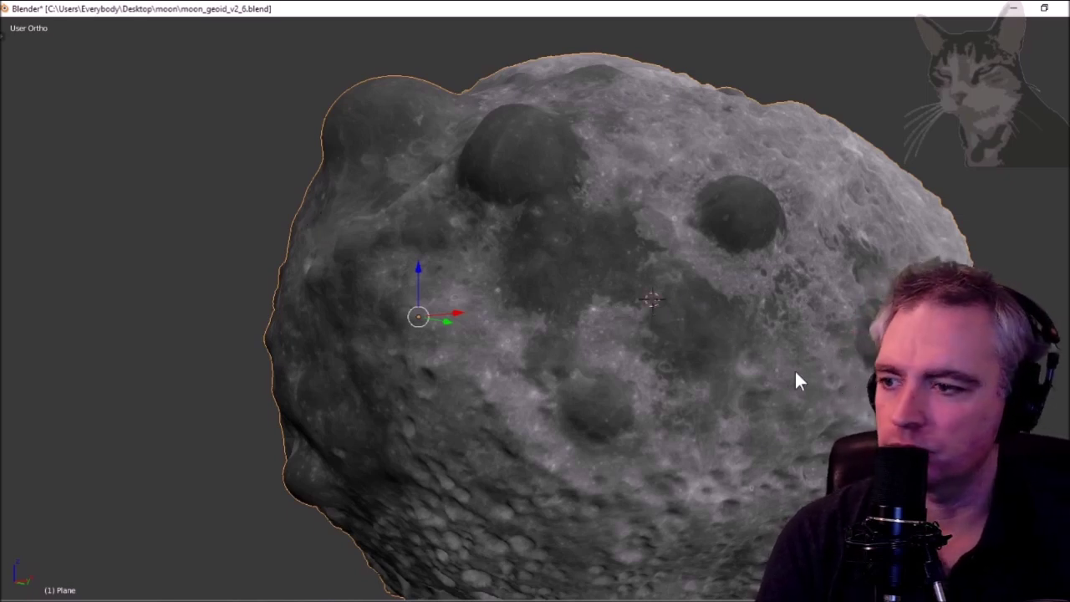
scroll(795, 375, down, 4)
drag(778, 422, 750, 370)
drag(830, 431, 552, 353)
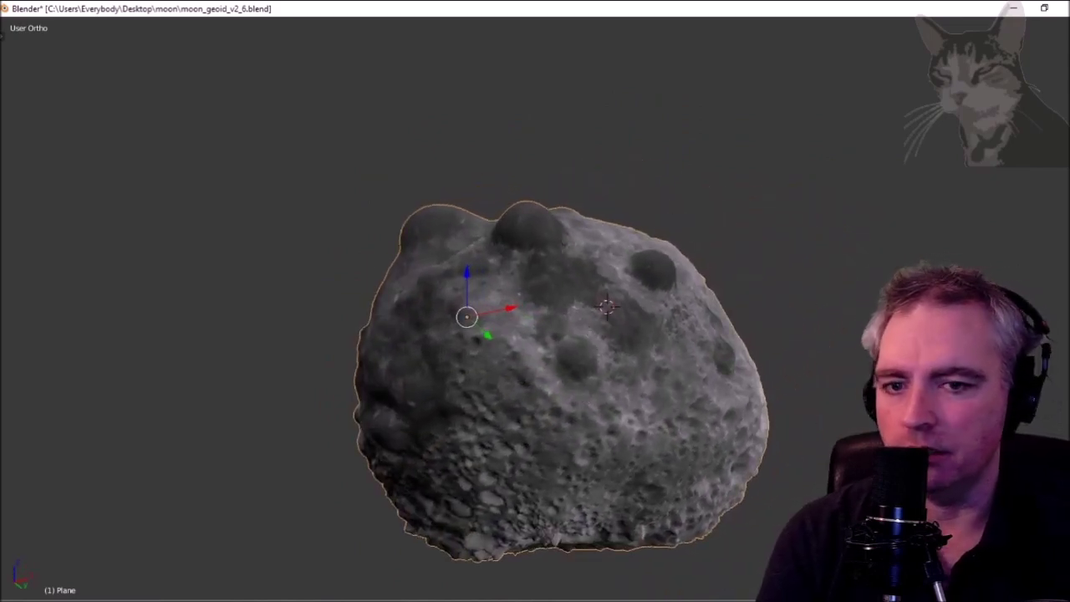
Switch the moon to its colour-coded surface display and examine the blue polar region up close.
key(alt+z)
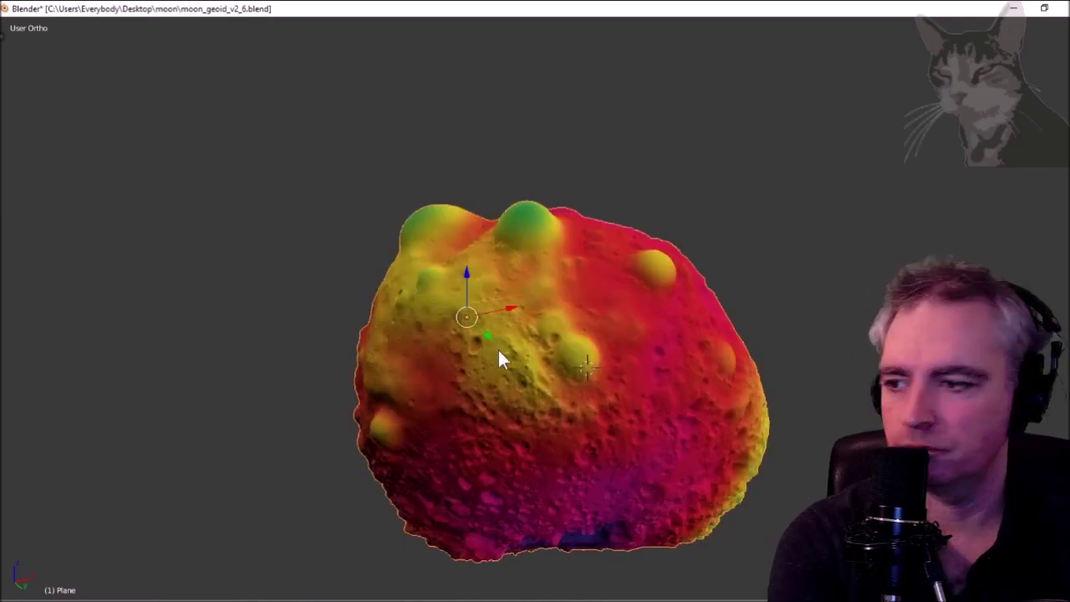
key(shift+c)
scroll(537, 321, up, 3)
scroll(536, 329, down, 4)
drag(532, 334, 593, 195)
scroll(538, 321, up, 4)
scroll(539, 321, up, 3)
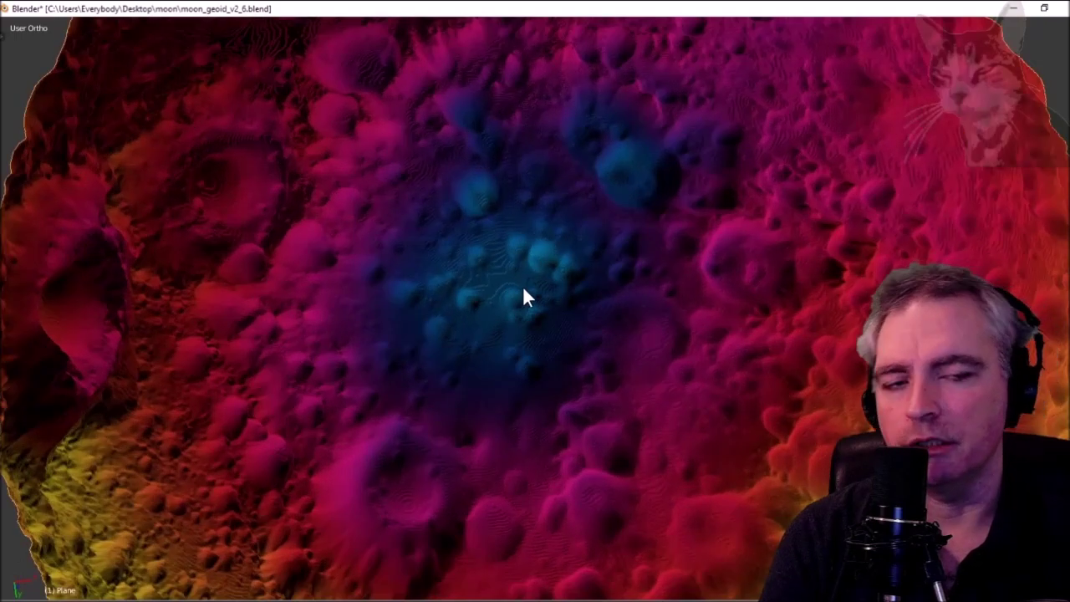
scroll(548, 318, up, 2)
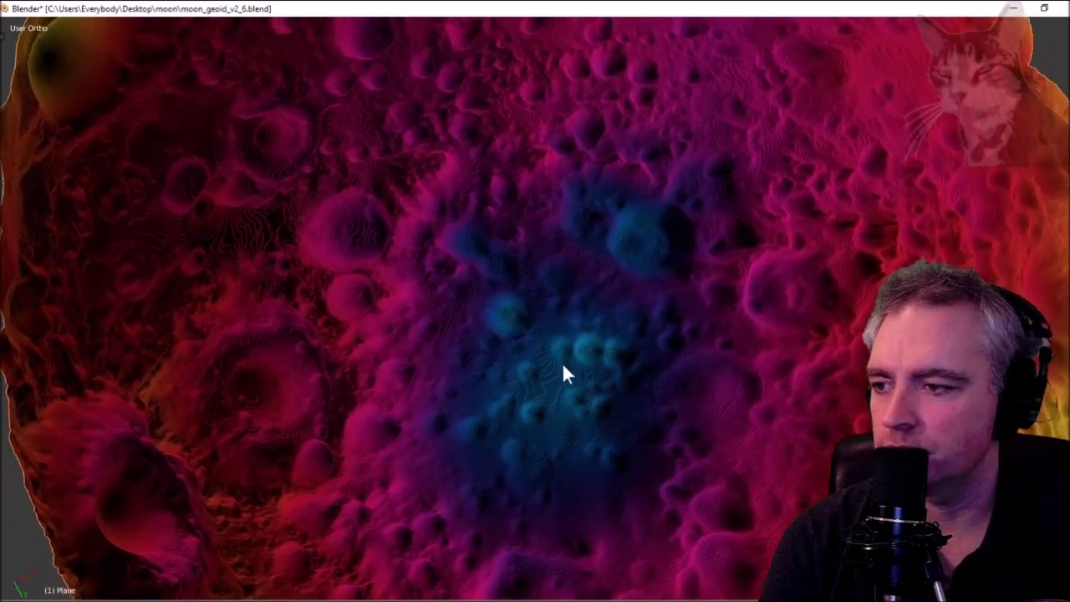
scroll(565, 376, up, 3)
scroll(562, 384, down, 6)
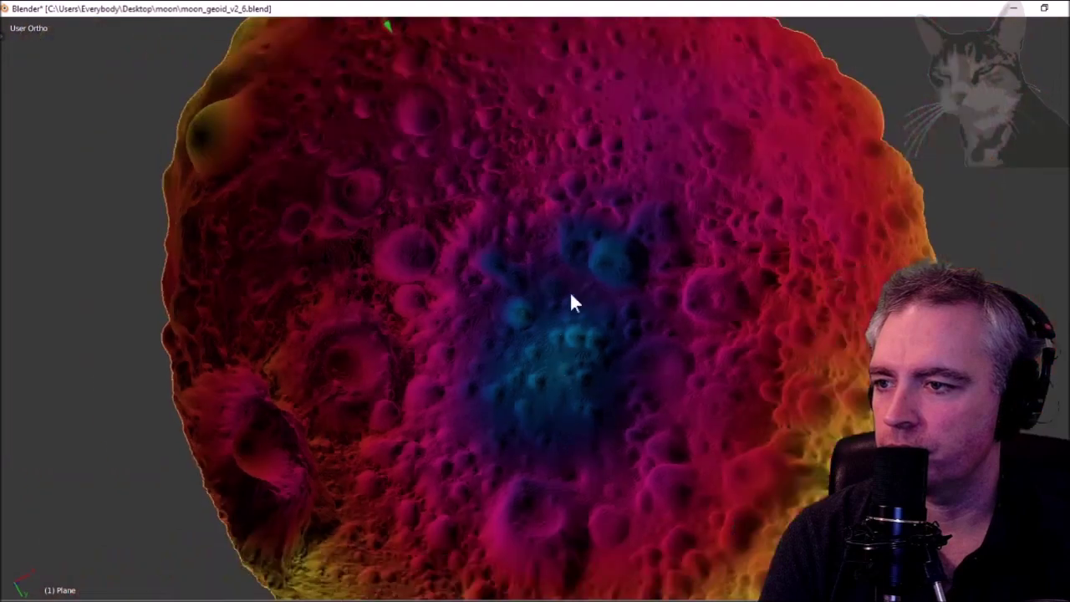
Examine the colour-coded moon's cratered yellow-green side, its raised green domes and the blue area at the opposite pole.
mouse_move(584, 199)
mouse_down()
mouse_move(611, 247)
mouse_move(614, 408)
mouse_move(817, 472)
mouse_move(770, 454)
mouse_move(741, 411)
mouse_move(741, 354)
mouse_move(573, 203)
mouse_up()
drag(700, 236, 682, 301)
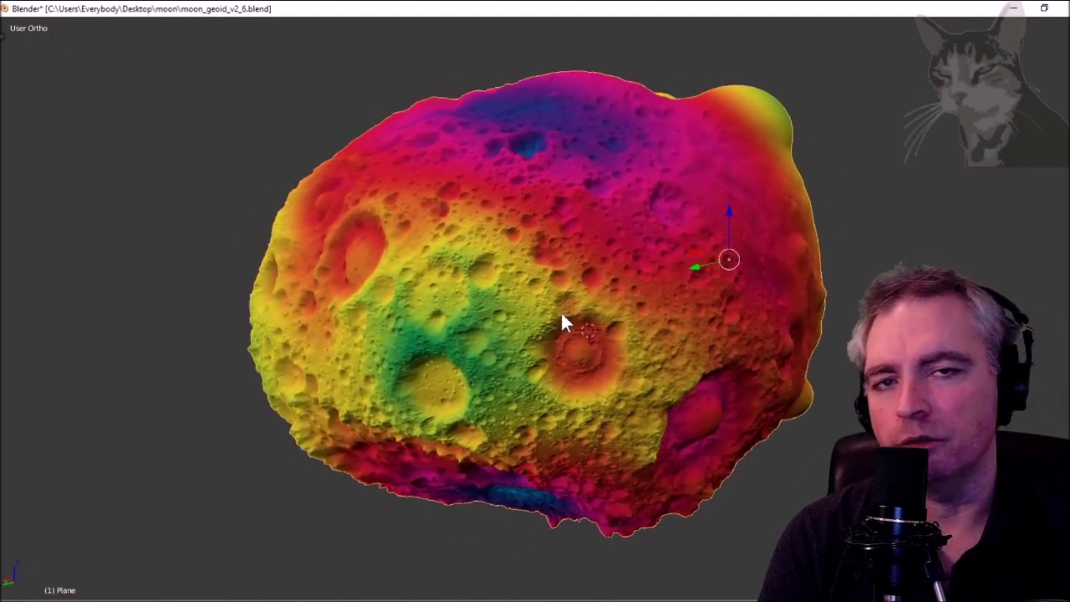
drag(539, 360, 601, 234)
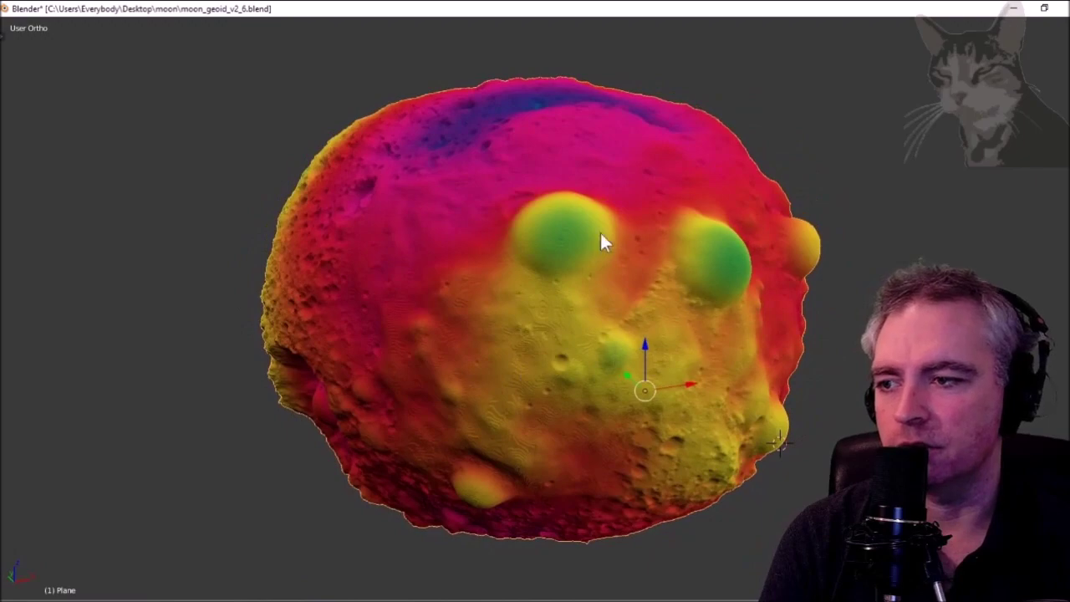
drag(764, 370, 702, 344)
drag(497, 244, 400, 311)
scroll(574, 273, up, 3)
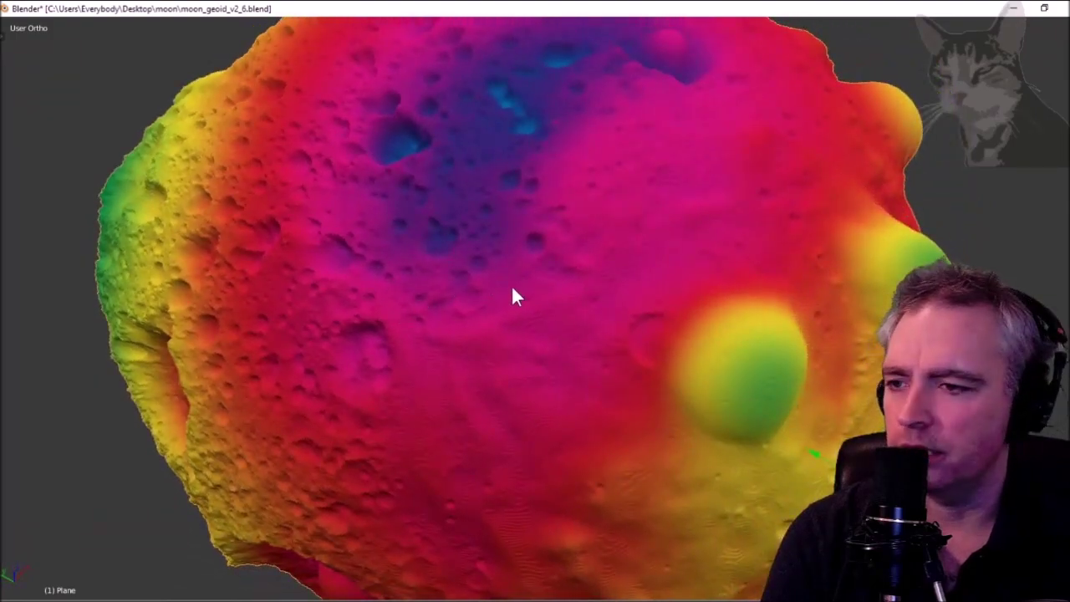
drag(493, 303, 527, 349)
scroll(527, 350, down, 2)
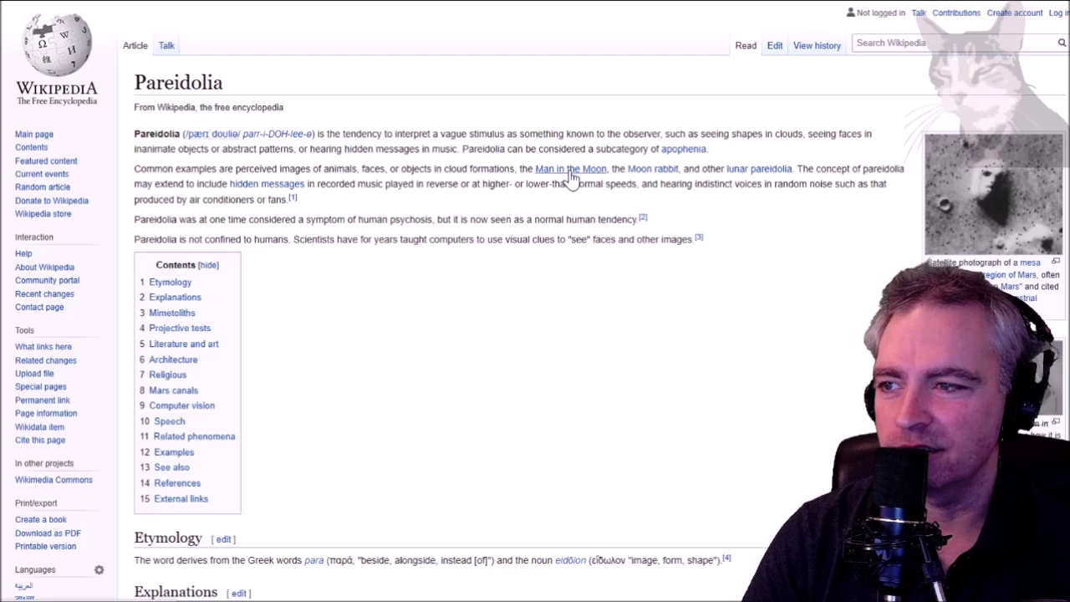
View the Man in the Moon example in Wikipedia's Pareidolia article, and examine the colour-coded moon in Blender from different sides.
mouse_move(572, 176)
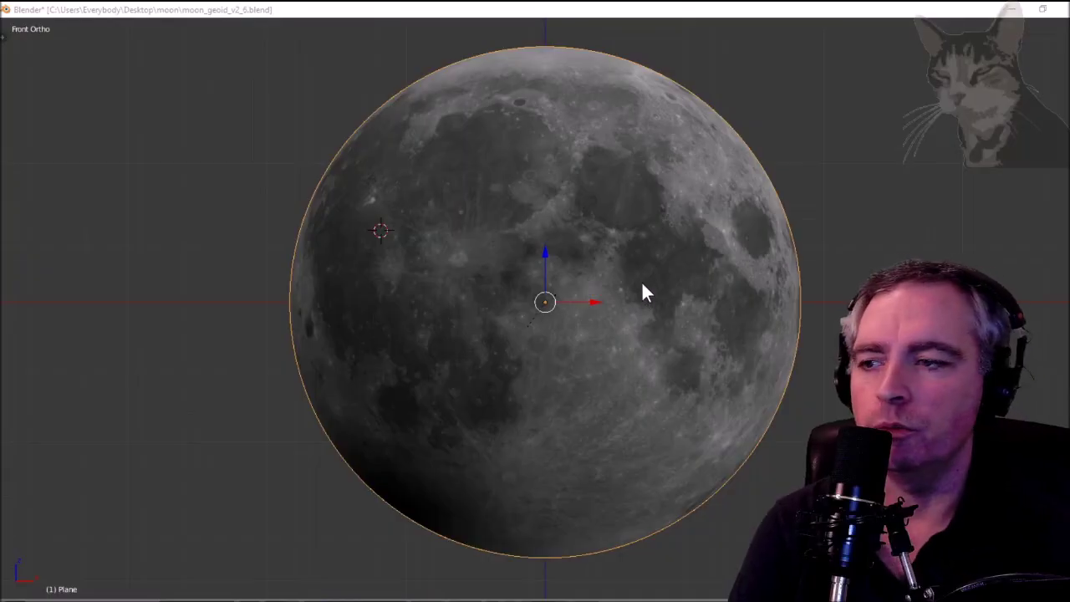
key(alt+Tab)
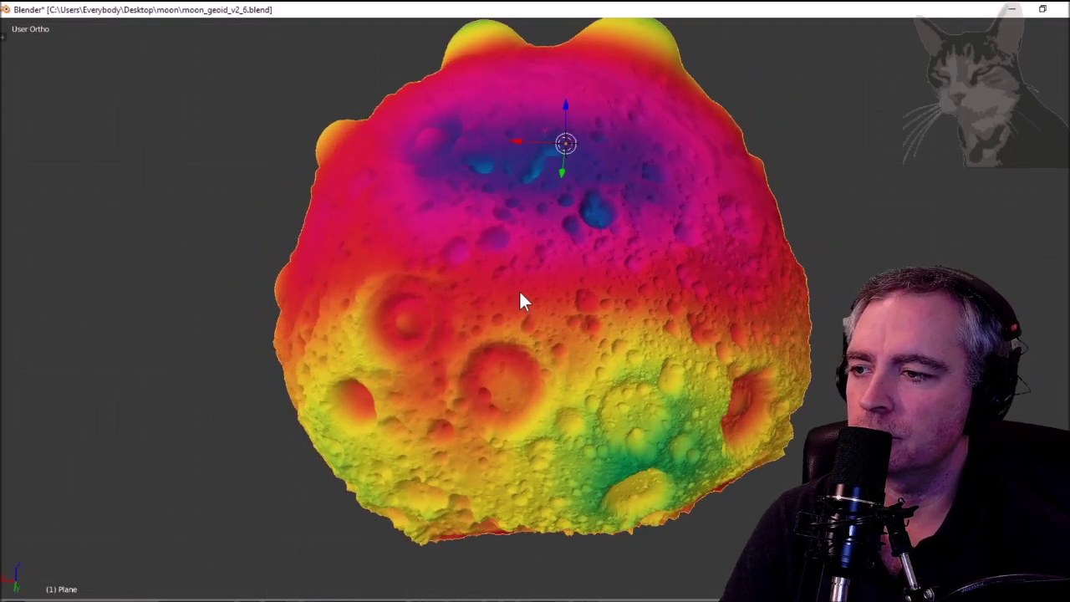
drag(520, 291, 656, 381)
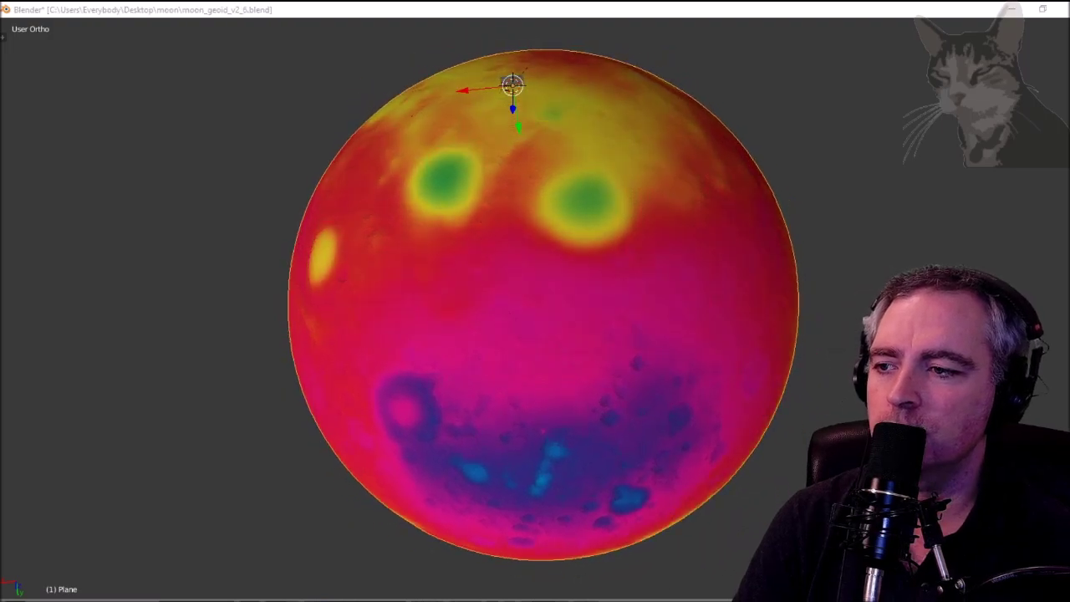
click(689, 389)
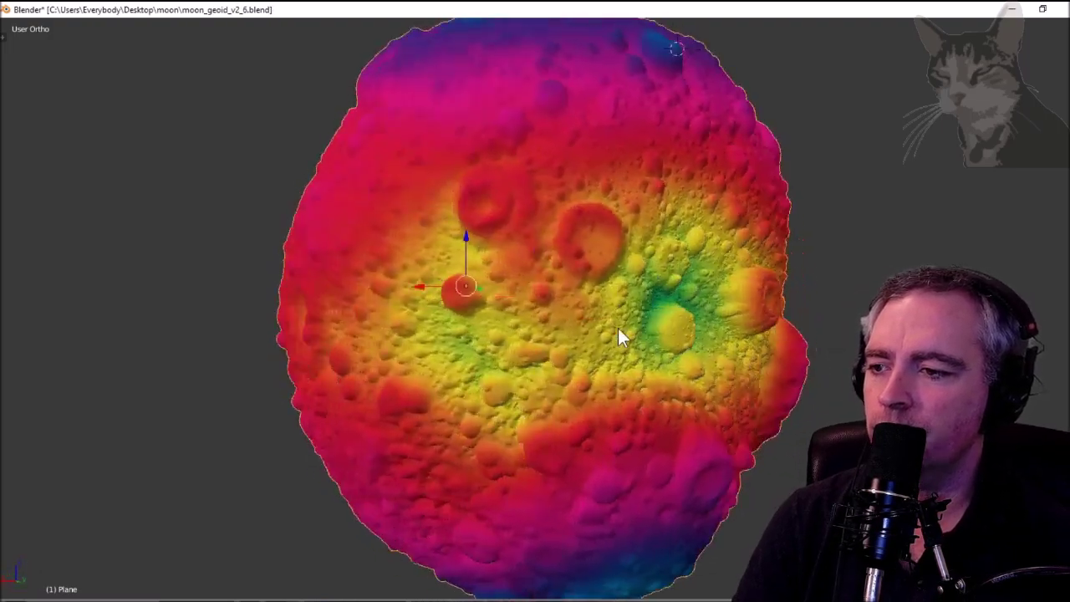